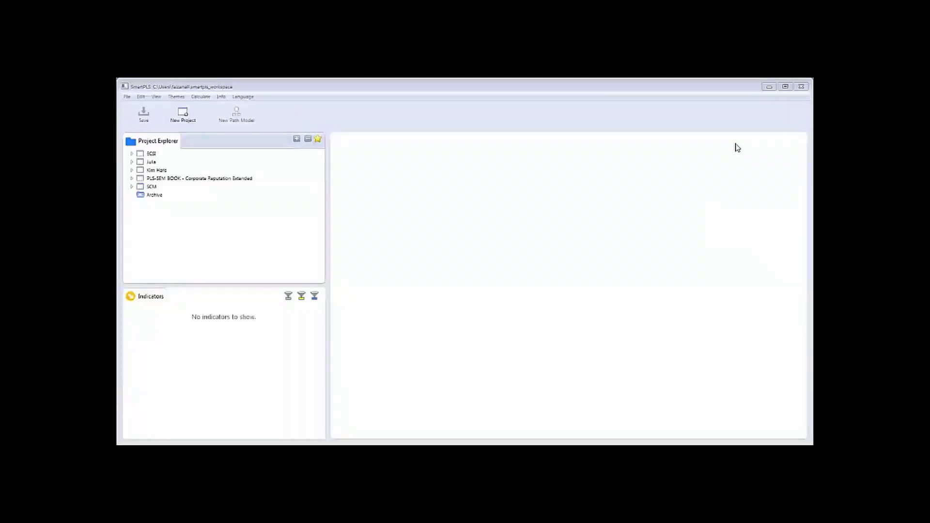
Maximize the window and create a new project named SCM-Webinar.
{"action": "left_click", "coordinate": [786, 88]}
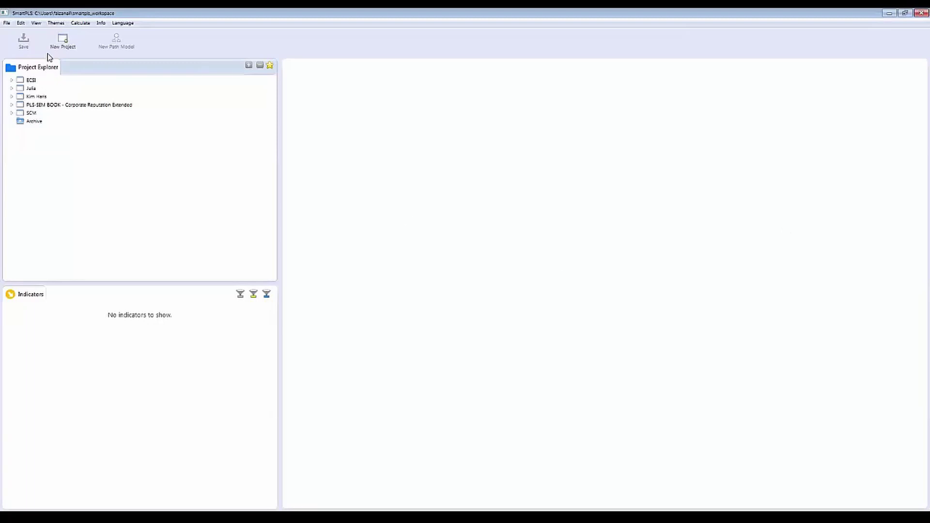
{"action": "left_click", "coordinate": [64, 46]}
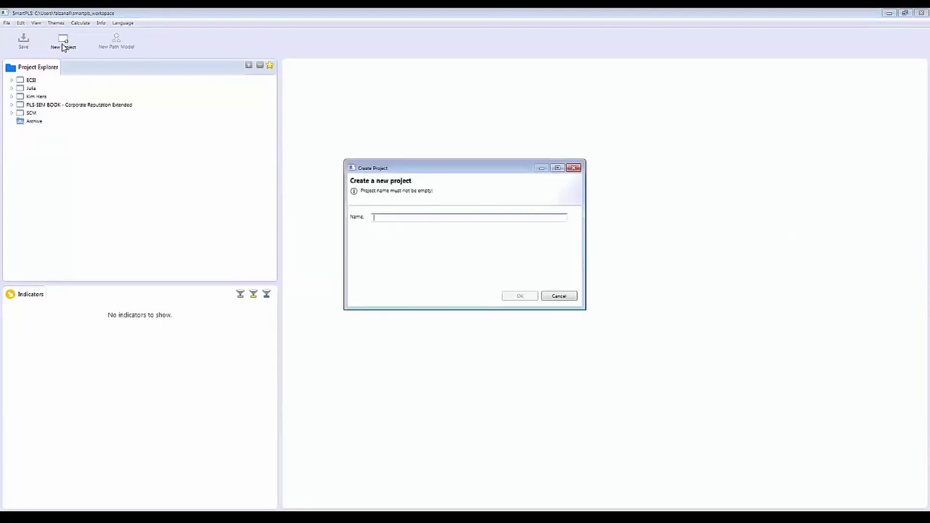
{"action": "type", "text": "SCM-Webinar"}
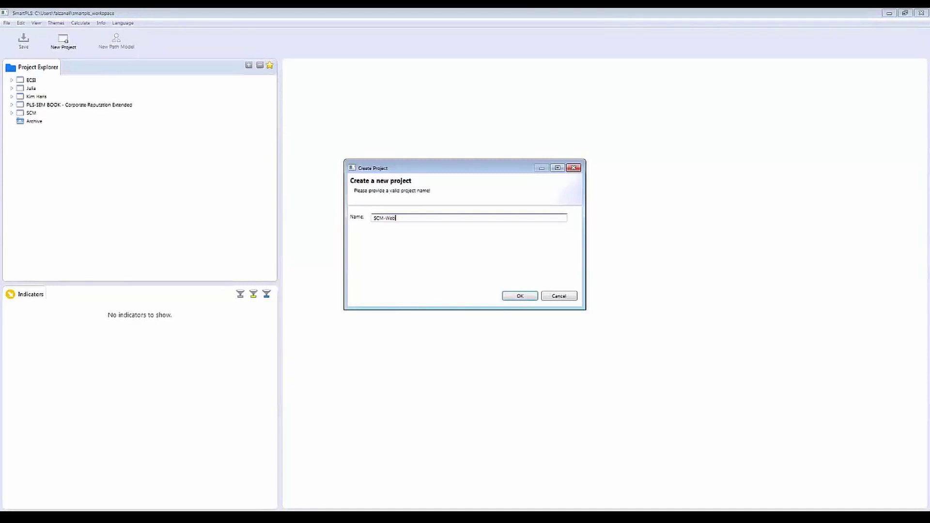
{"action": "left_click", "coordinate": [518, 296]}
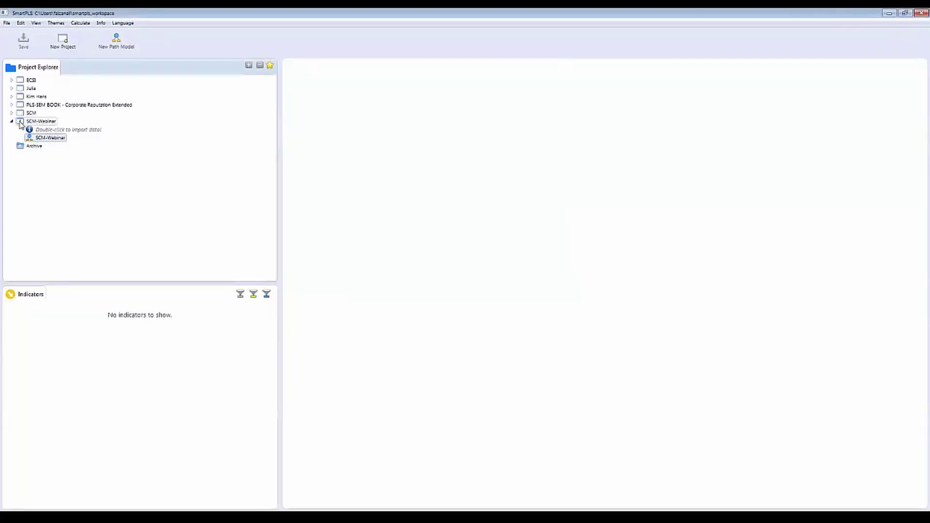
Import the SCM data file from the PLS Webinar folder in Dropbox into the SCM-Webinar project, keeping SCM as its name.
{"action": "double_click", "coordinate": [84, 130]}
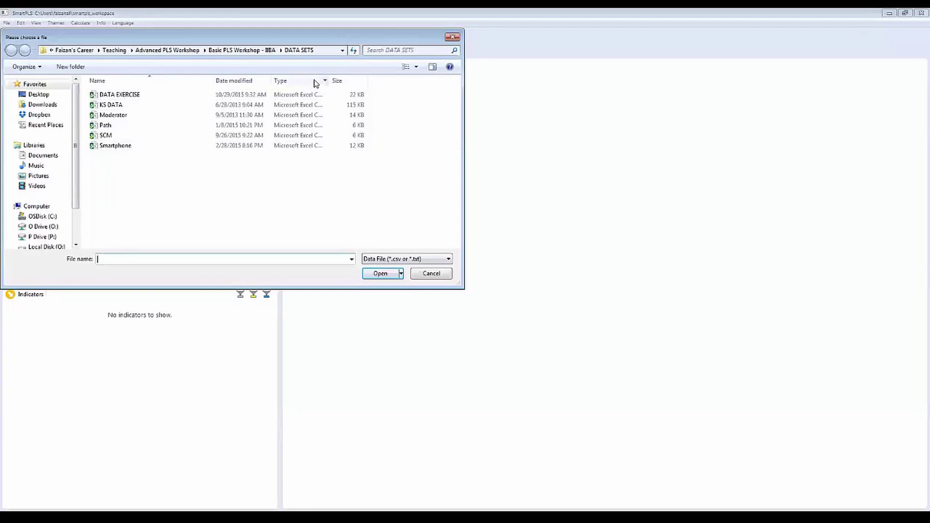
{"action": "left_click_drag", "start_coordinate": [400, 80], "coordinate": [429, 80]}
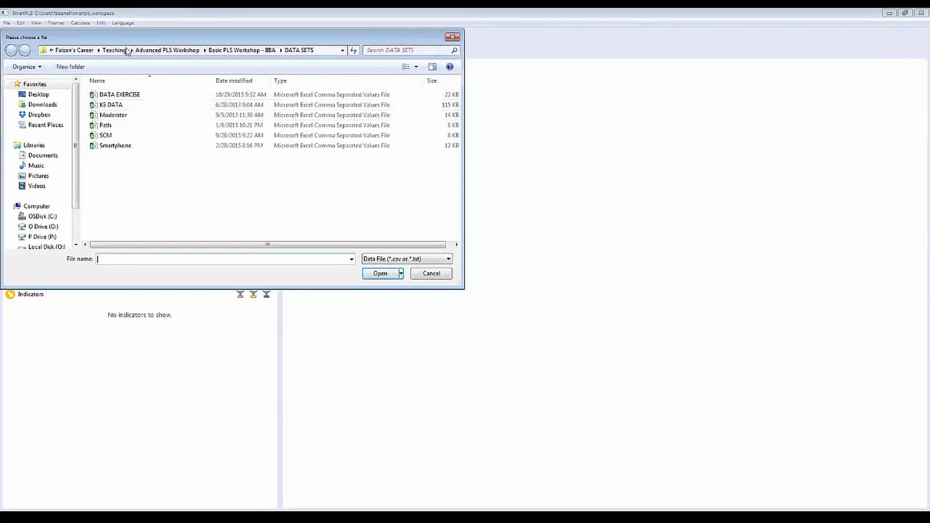
{"action": "left_click", "coordinate": [76, 51]}
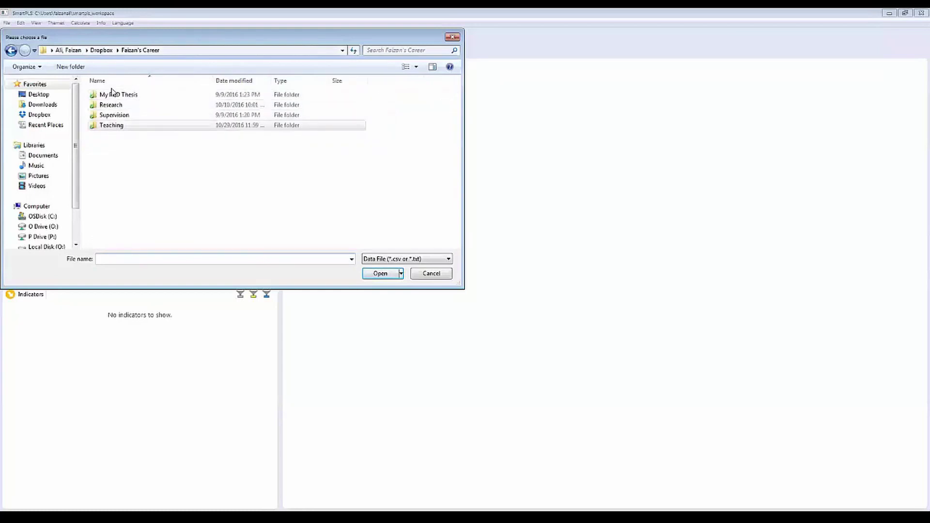
{"action": "left_click", "coordinate": [100, 51]}
{"action": "double_click", "coordinate": [112, 136]}
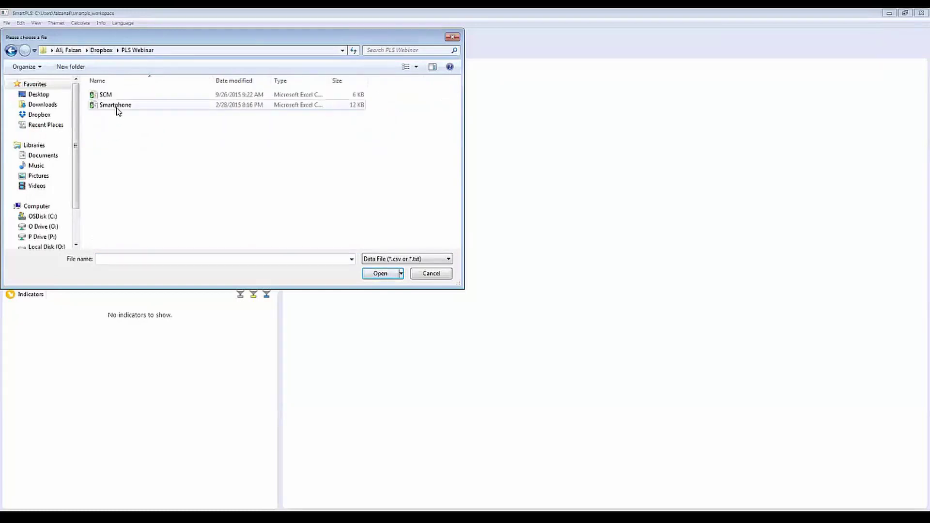
{"action": "double_click", "coordinate": [102, 96]}
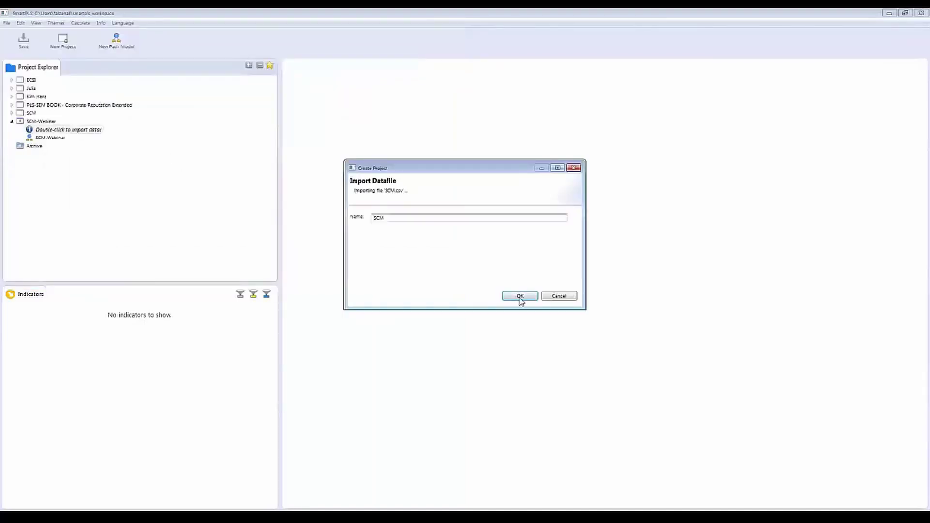
{"action": "left_click", "coordinate": [519, 296]}
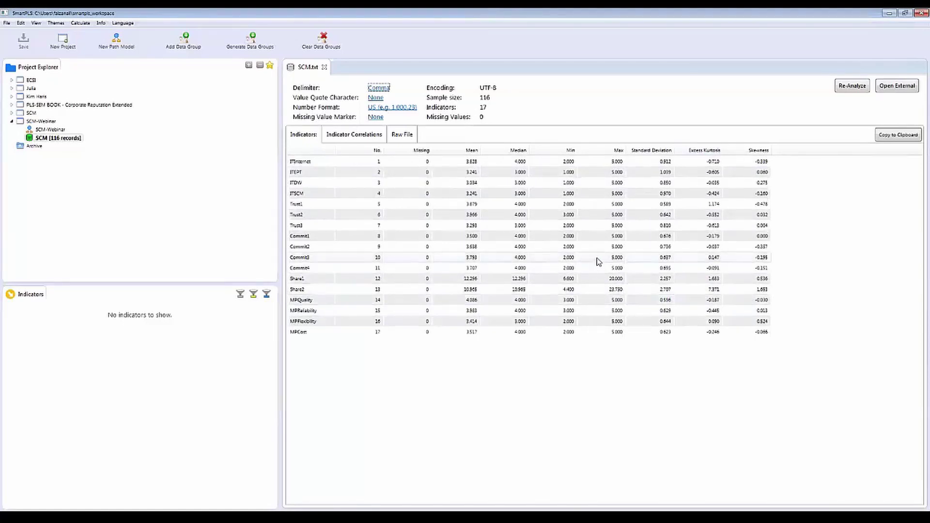
Review the SCM data set's raw file, indicator correlations and indicator statistics, and close the data view.
{"action": "left_click", "coordinate": [411, 137]}
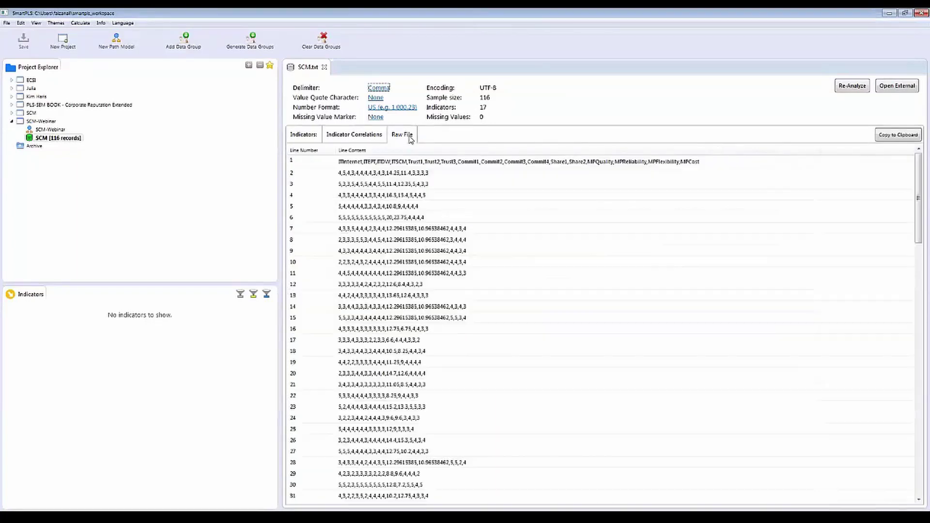
{"action": "left_click", "coordinate": [375, 140]}
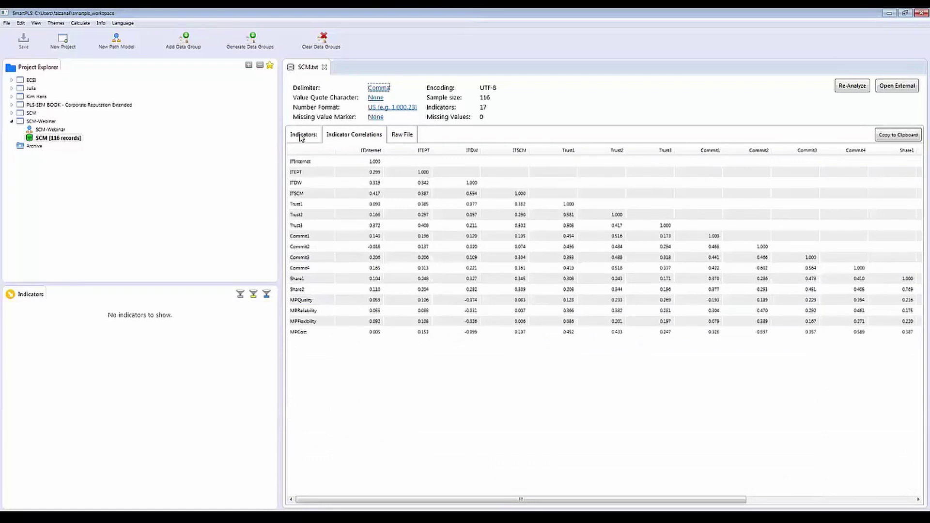
{"action": "left_click", "coordinate": [300, 137]}
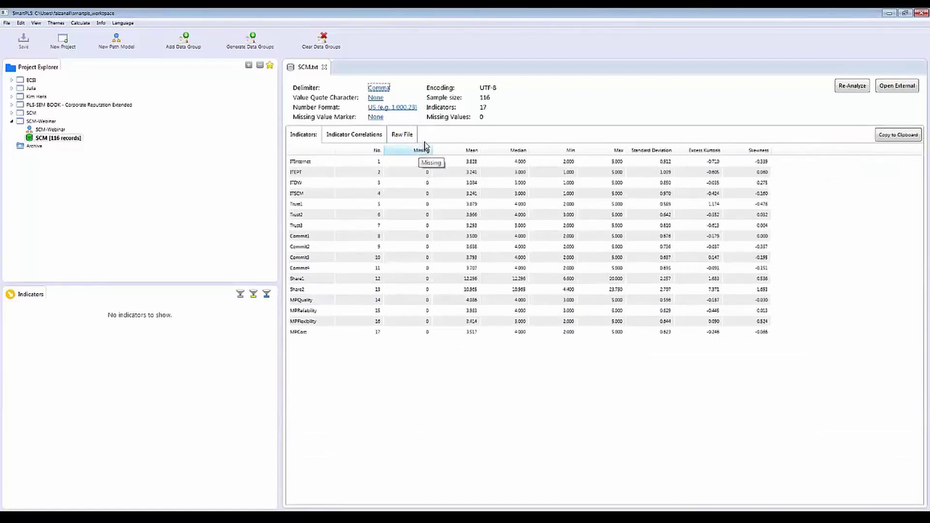
{"action": "left_click", "coordinate": [324, 68]}
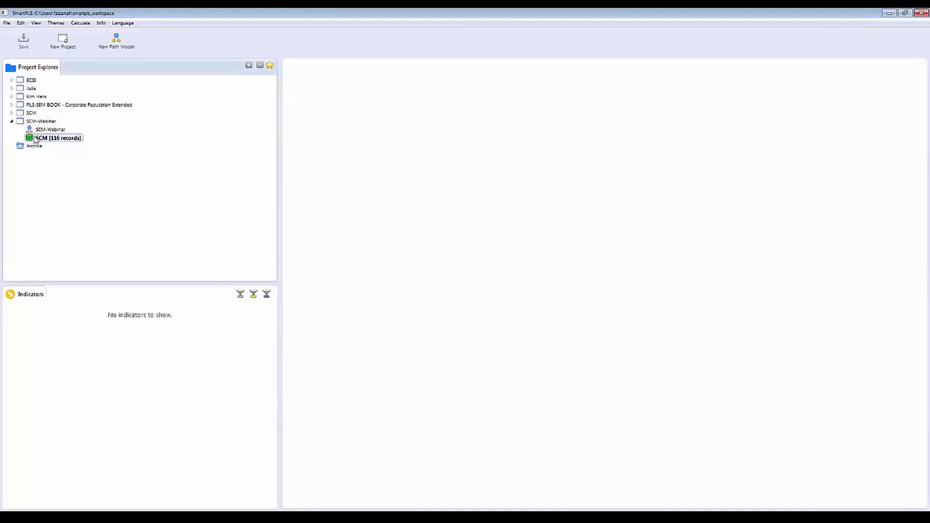
{"action": "double_click", "coordinate": [64, 139]}
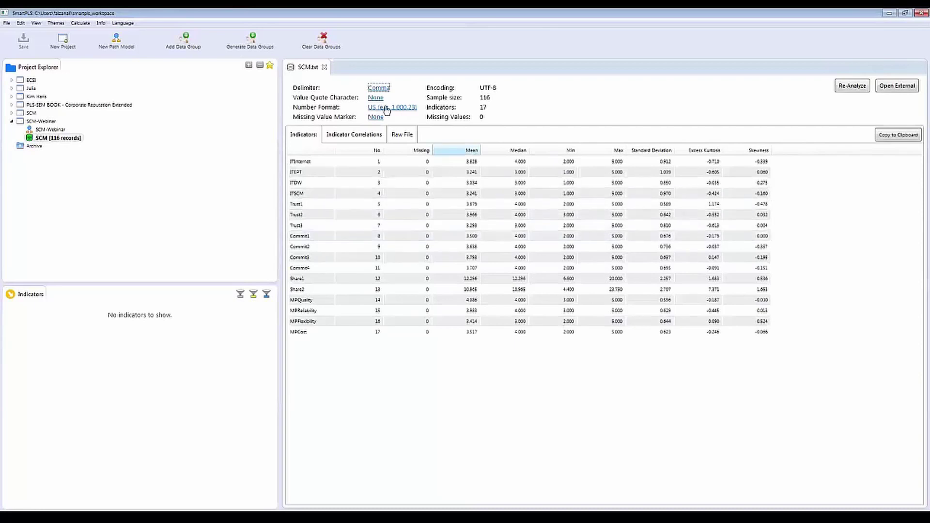
{"action": "left_click", "coordinate": [323, 67]}
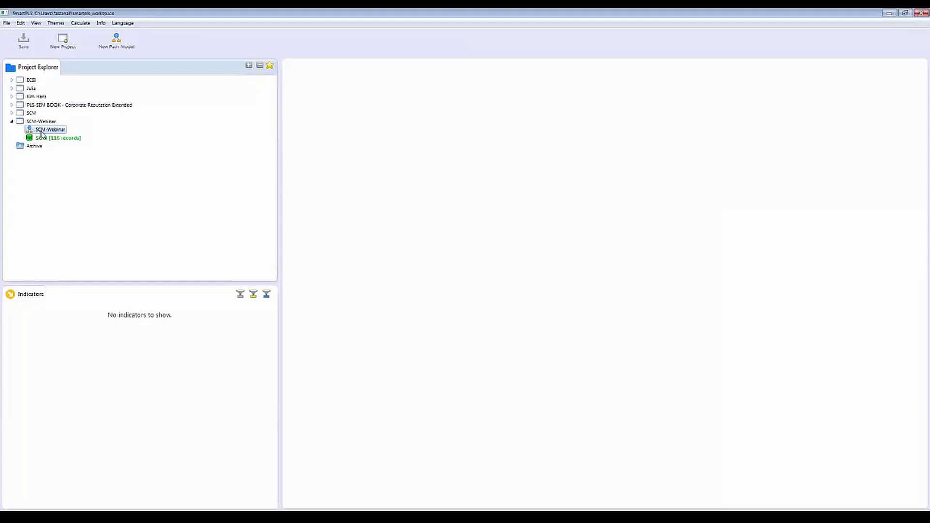
Open the SCM-Webinar path model and consult the "File: SCM (n = 116)" model diagram in the PowerPoint slides before returning to the empty canvas.
{"action": "double_click", "coordinate": [41, 131]}
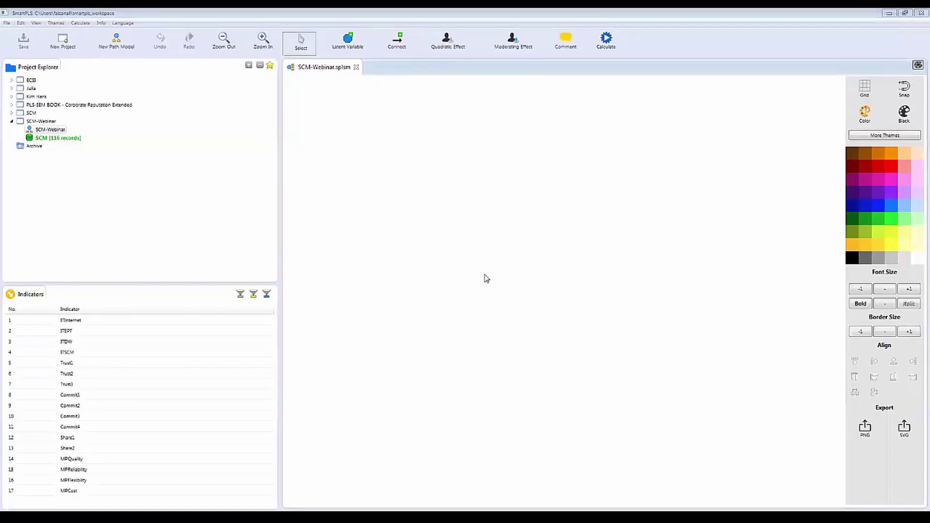
{"action": "key", "text": "alt+Tab"}
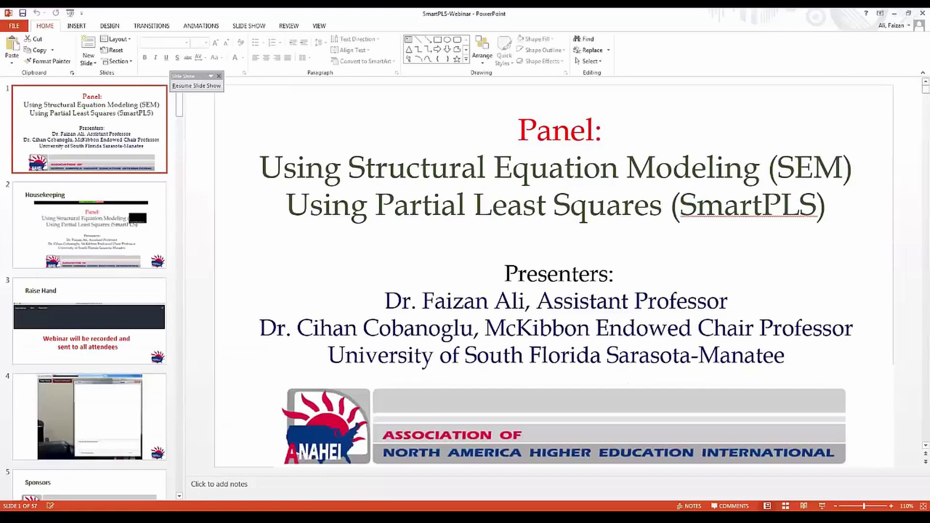
{"action": "key", "text": "alt+Tab"}
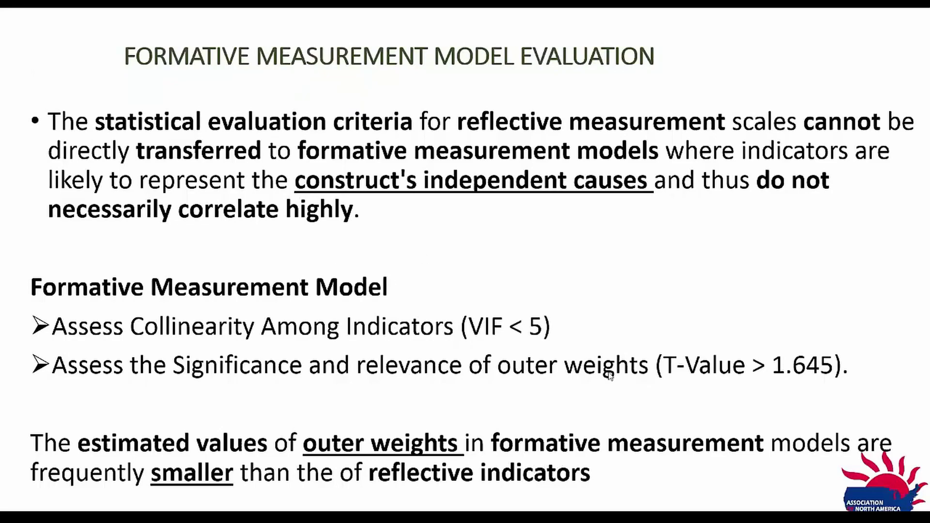
{"action": "key", "text": "Right"}
{"action": "key", "text": "Right"}
{"action": "key", "text": "Left"}
{"action": "key", "text": "Right"}
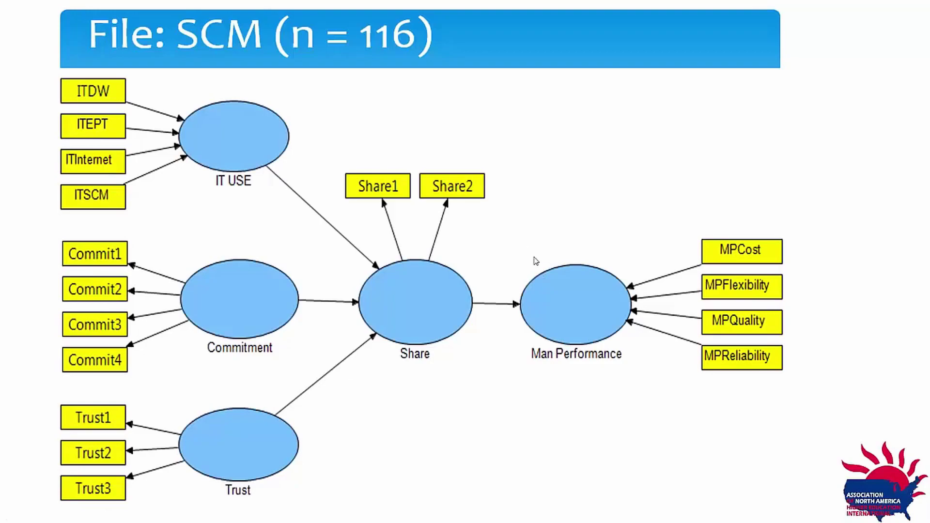
{"action": "left_click", "coordinate": [614, 385]}
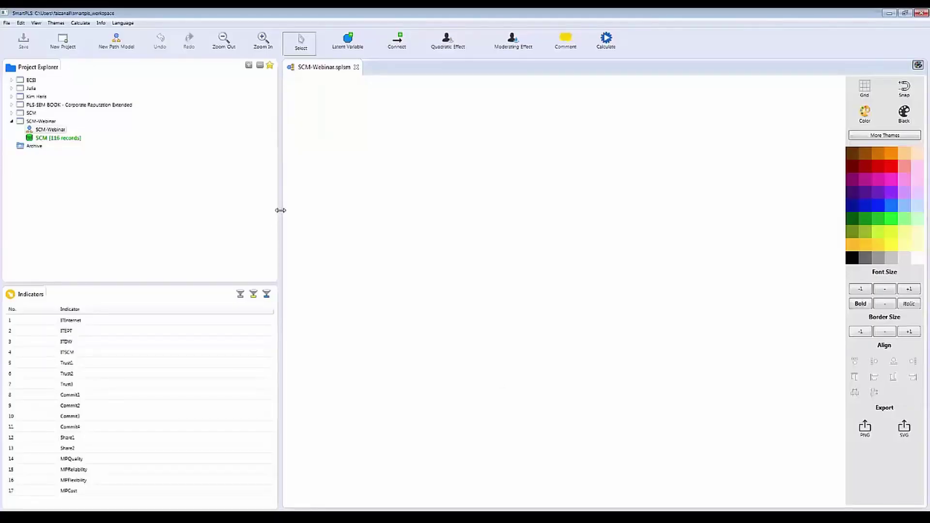
Widen the model canvas and place five latent variables: three stacked as a column and two beside them.
{"action": "left_click_drag", "start_coordinate": [278, 208], "coordinate": [175, 203]}
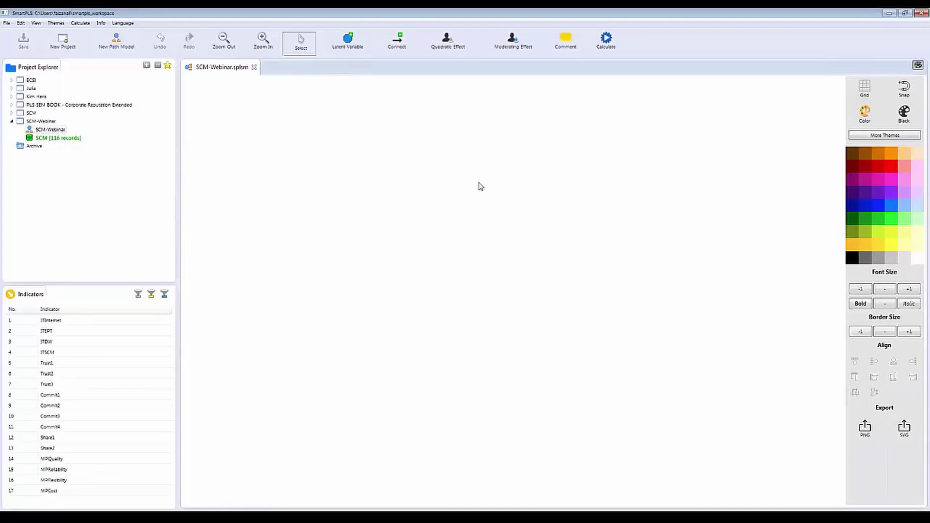
{"action": "left_click", "coordinate": [335, 42]}
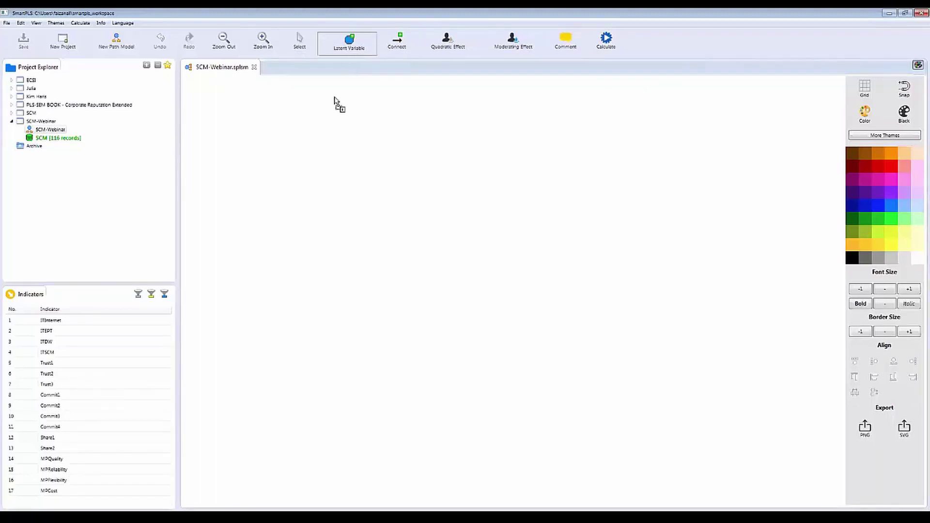
{"action": "left_click", "coordinate": [315, 129]}
{"action": "left_click", "coordinate": [310, 180]}
{"action": "left_click", "coordinate": [403, 190]}
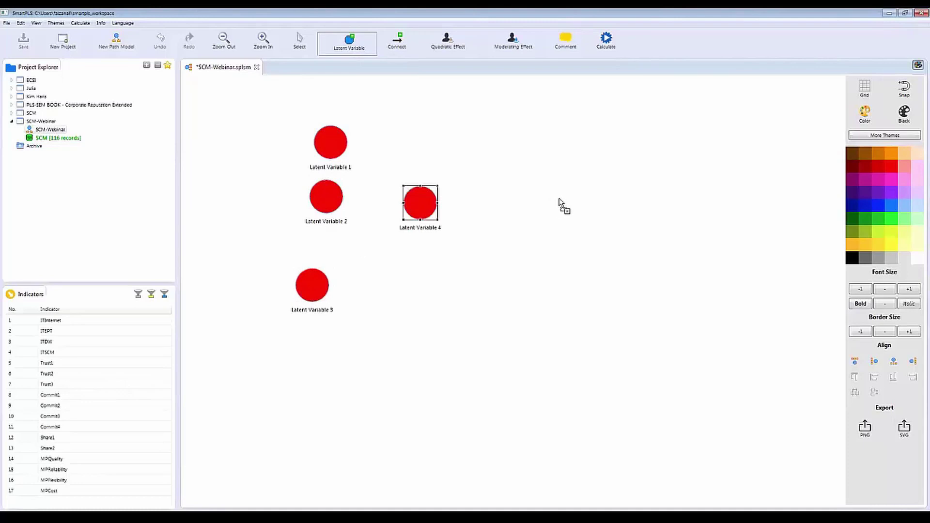
{"action": "left_click", "coordinate": [560, 203]}
Reposition Latent Variables 1, 2 and 3 into an evenly spaced vertical column.
{"action": "left_click", "coordinate": [299, 42]}
{"action": "left_click_drag", "start_coordinate": [337, 145], "coordinate": [321, 134]}
{"action": "left_click_drag", "start_coordinate": [326, 197], "coordinate": [318, 212]}
{"action": "left_click_drag", "start_coordinate": [317, 291], "coordinate": [323, 300]}
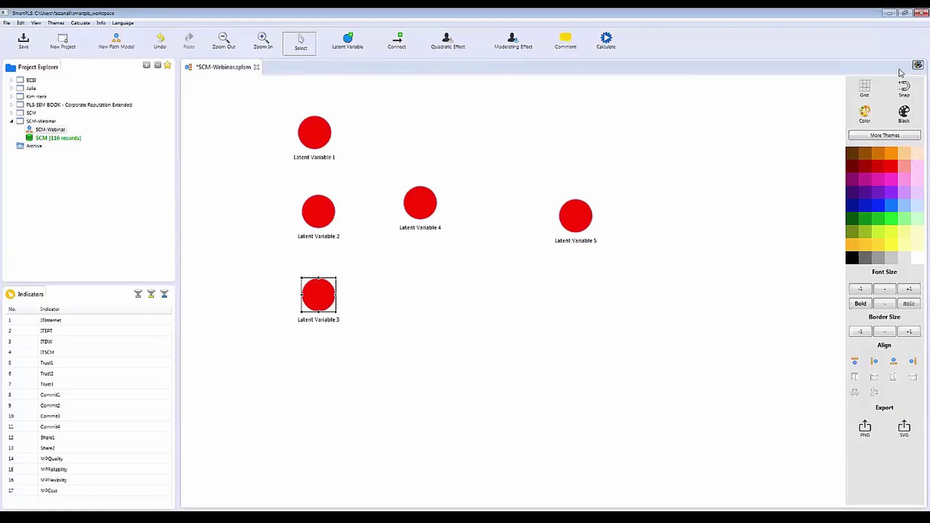
Using the grid and snapping, line up Latent Variables 1 and 3 with 2 vertically and 4 and 5 horizontally, and hide the grid.
{"action": "left_click", "coordinate": [867, 90]}
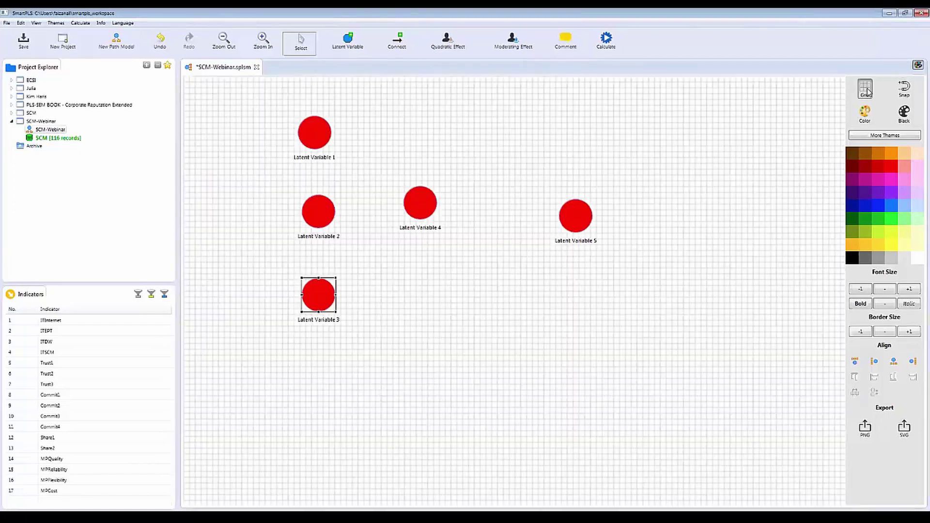
{"action": "left_click_drag", "start_coordinate": [315, 141], "coordinate": [318, 148]}
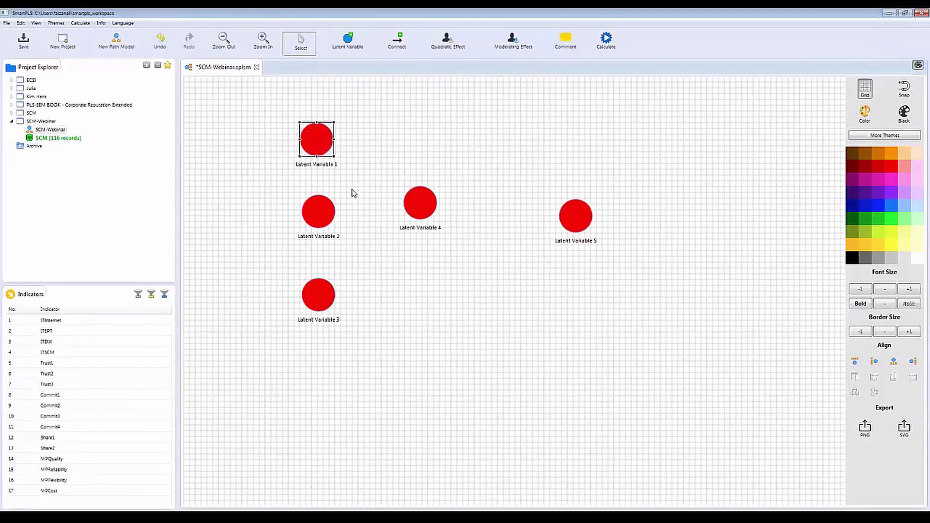
{"action": "left_click_drag", "start_coordinate": [317, 292], "coordinate": [317, 283]}
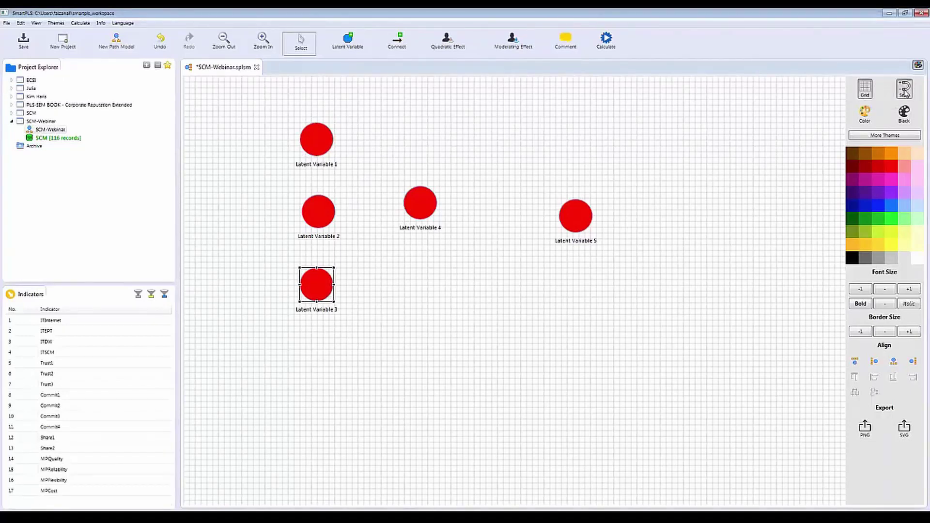
{"action": "left_click", "coordinate": [322, 141]}
{"action": "left_click", "coordinate": [320, 211]}
{"action": "left_click_drag", "start_coordinate": [410, 210], "coordinate": [416, 218]}
{"action": "left_click_drag", "start_coordinate": [579, 223], "coordinate": [533, 219]}
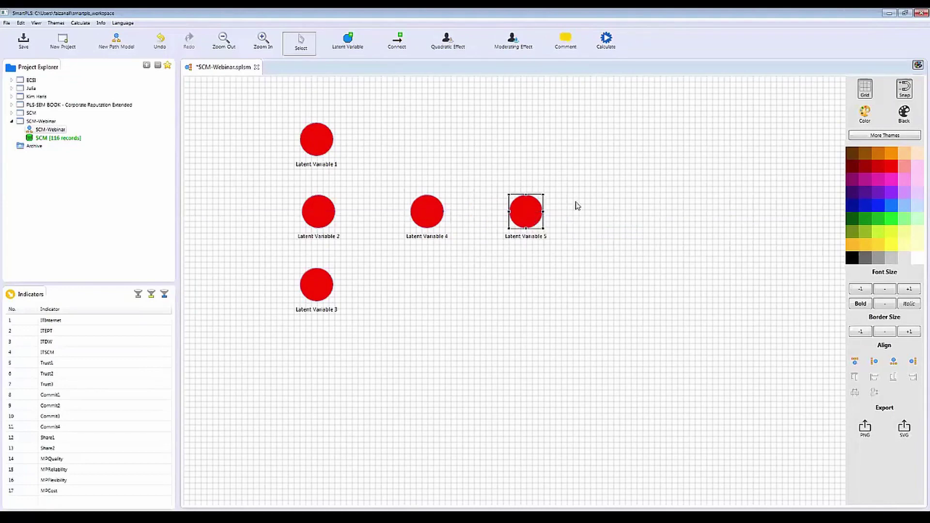
{"action": "left_click", "coordinate": [865, 91]}
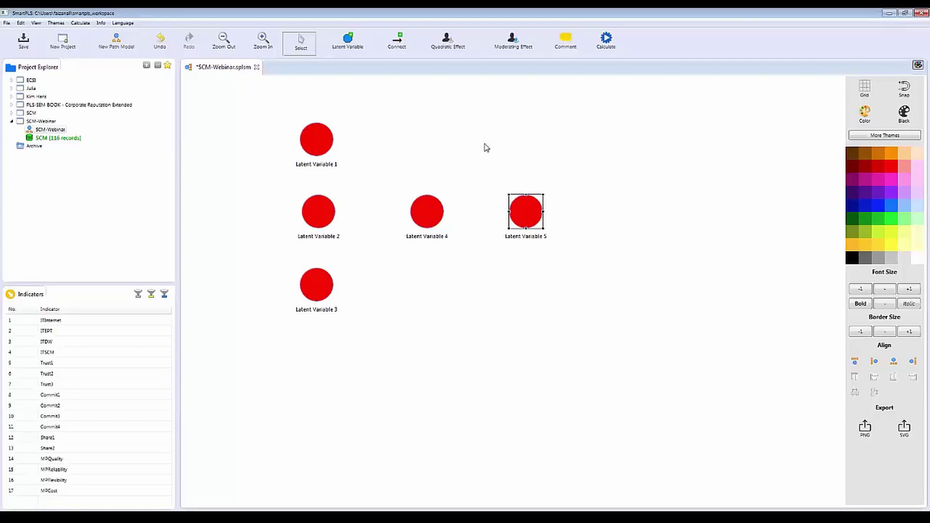
Rename Latent Variable 1 to IT USE.
{"action": "right_click", "coordinate": [310, 138]}
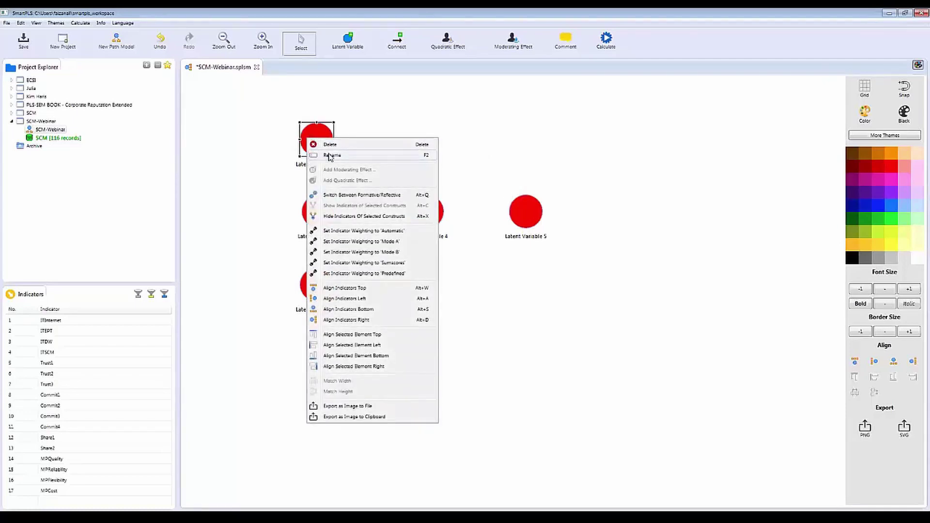
{"action": "left_click", "coordinate": [328, 154]}
{"action": "type", "text": "IT"}
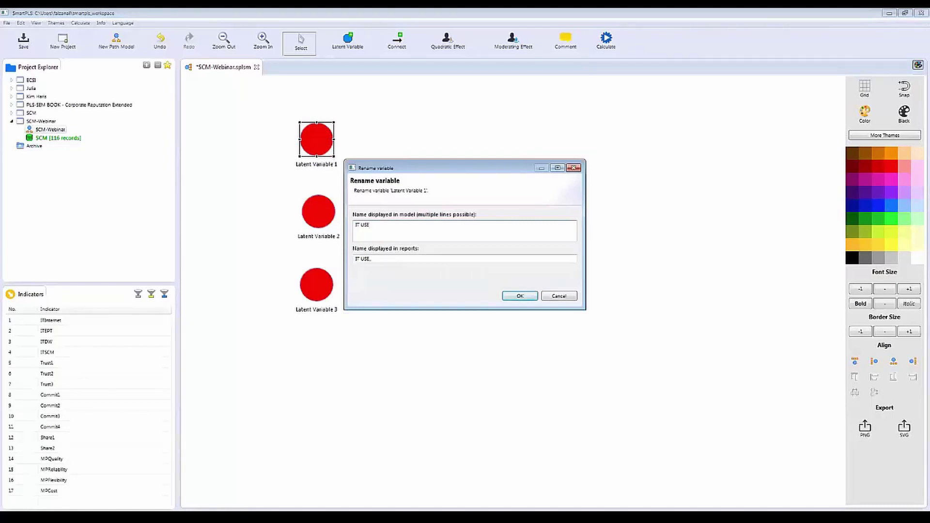
{"action": "type", "text": " USE"}
{"action": "left_click", "coordinate": [518, 296]}
Rename Latent Variable 2 to Commitment.
{"action": "right_click", "coordinate": [317, 213]}
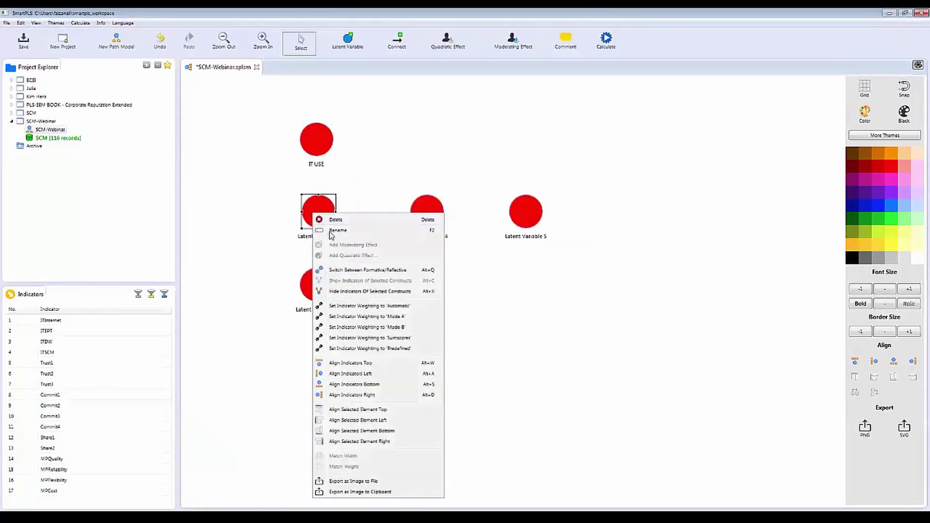
{"action": "left_click", "coordinate": [335, 235]}
{"action": "type", "text": "Commitment"}
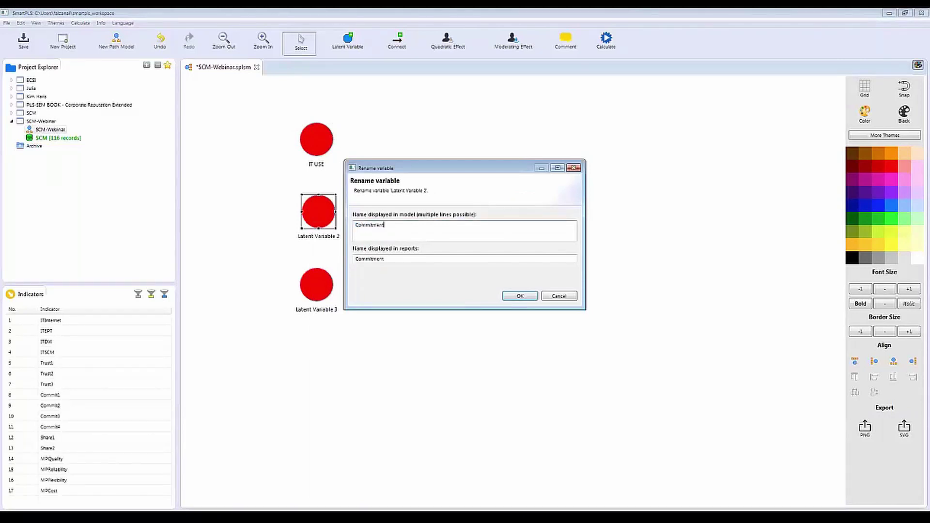
{"action": "left_click", "coordinate": [520, 296]}
Rename Latent Variable 3 to Trust.
{"action": "right_click", "coordinate": [319, 290]}
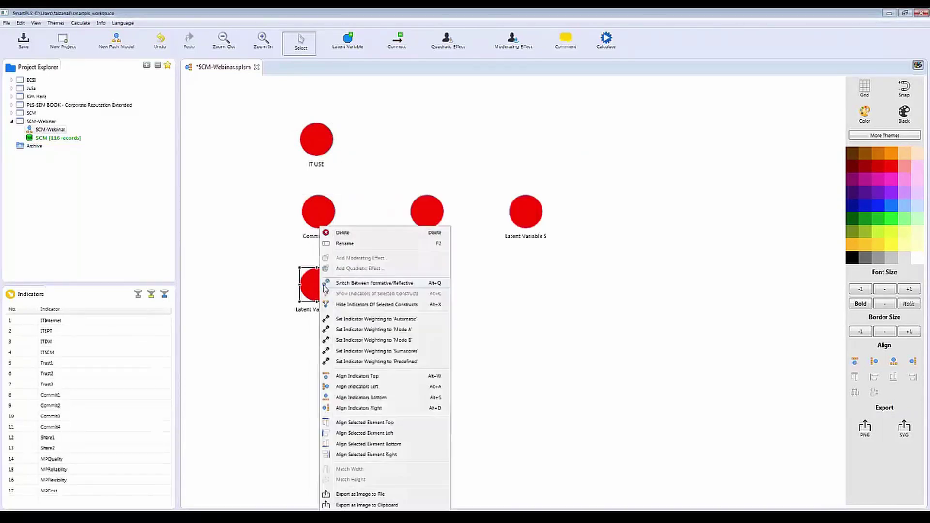
{"action": "left_click", "coordinate": [354, 245]}
{"action": "type", "text": "Trust"}
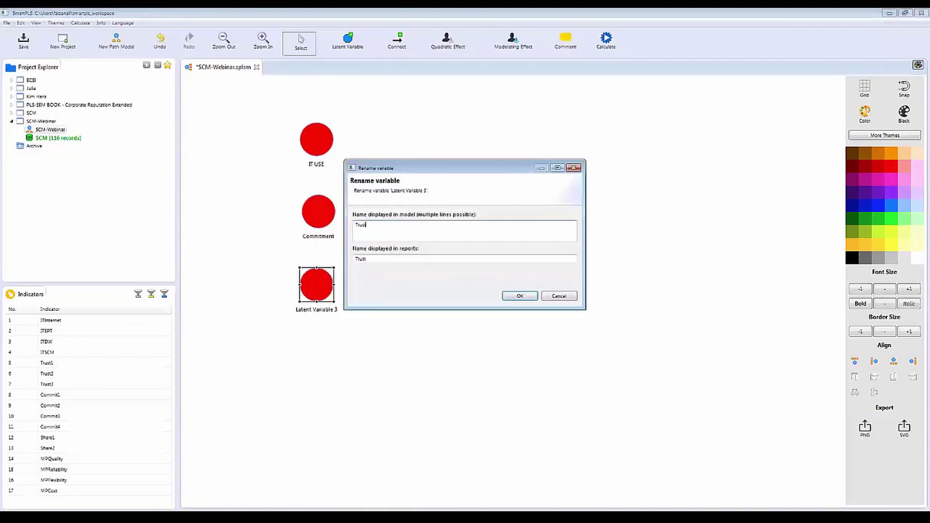
{"action": "left_click", "coordinate": [519, 296]}
Rename Latent Variable 4 to Share.
{"action": "right_click", "coordinate": [428, 222]}
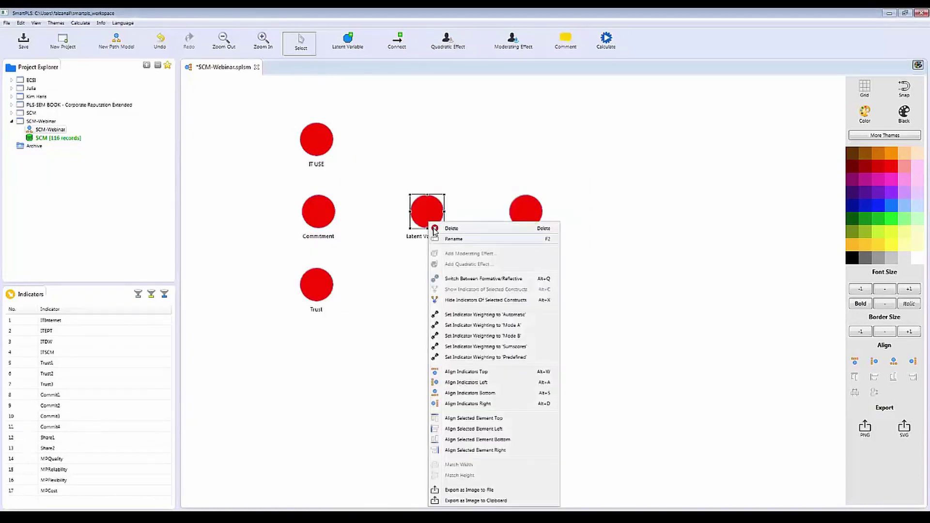
{"action": "left_click", "coordinate": [453, 239]}
{"action": "type", "text": "Share"}
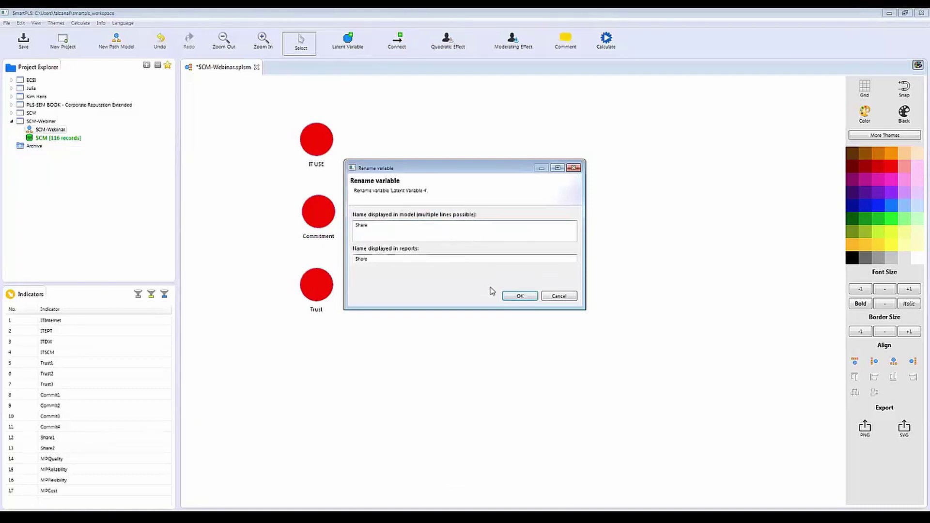
{"action": "left_click", "coordinate": [519, 296]}
Rename Latent Variable 5 to Man Performance.
{"action": "right_click", "coordinate": [533, 229]}
{"action": "left_click", "coordinate": [546, 243]}
{"action": "type", "text": "Man"}
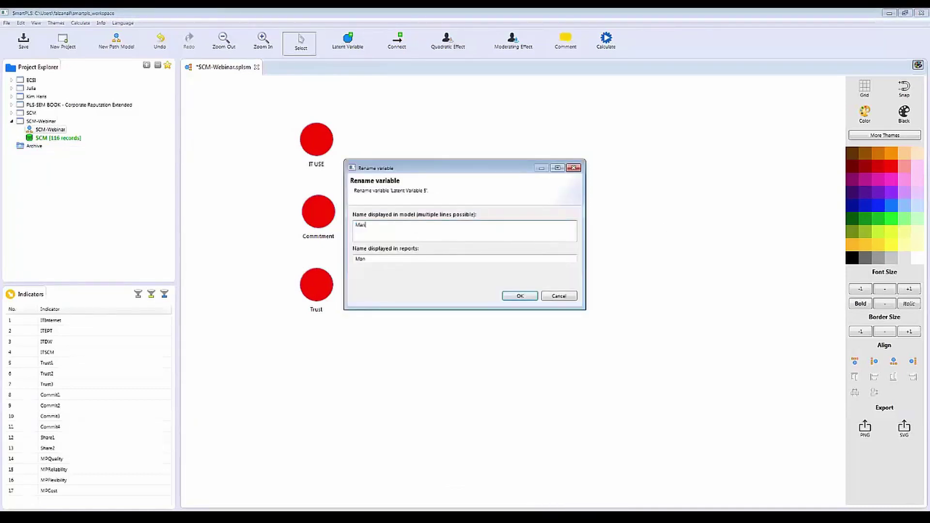
{"action": "type", "text": " Performance"}
{"action": "left_click", "coordinate": [519, 296]}
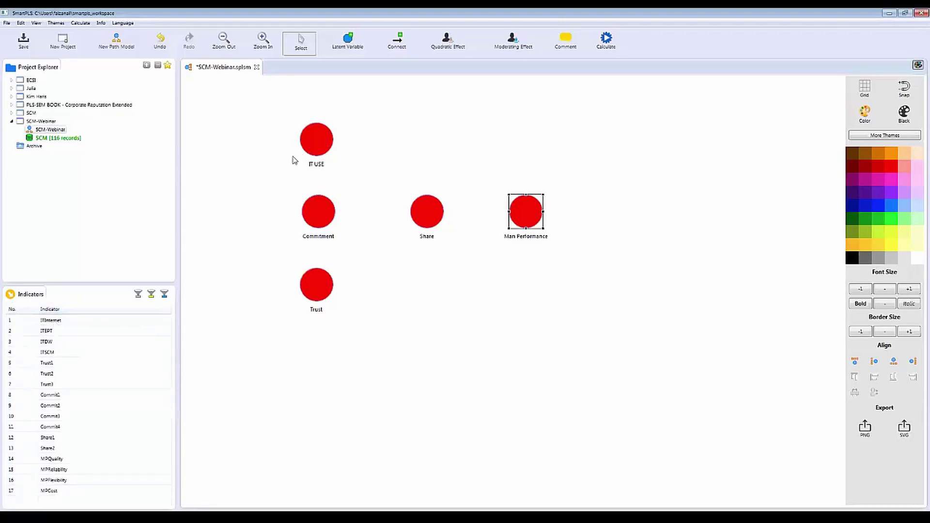
Assign the indicators ITInternet, ITEPT, ITDW and ITSCM together to the IT USE construct.
{"action": "left_click", "coordinate": [52, 321]}
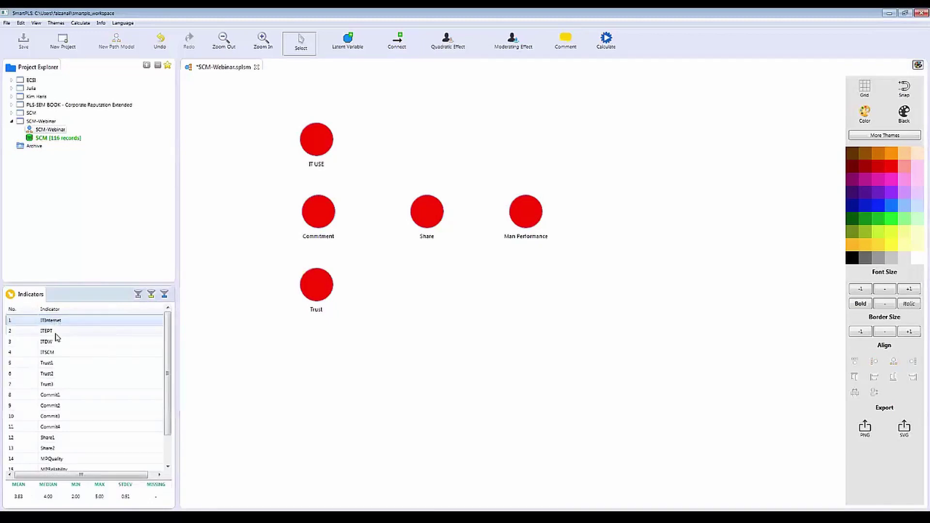
{"action": "left_click", "coordinate": [56, 331]}
{"action": "left_click", "coordinate": [56, 352]}
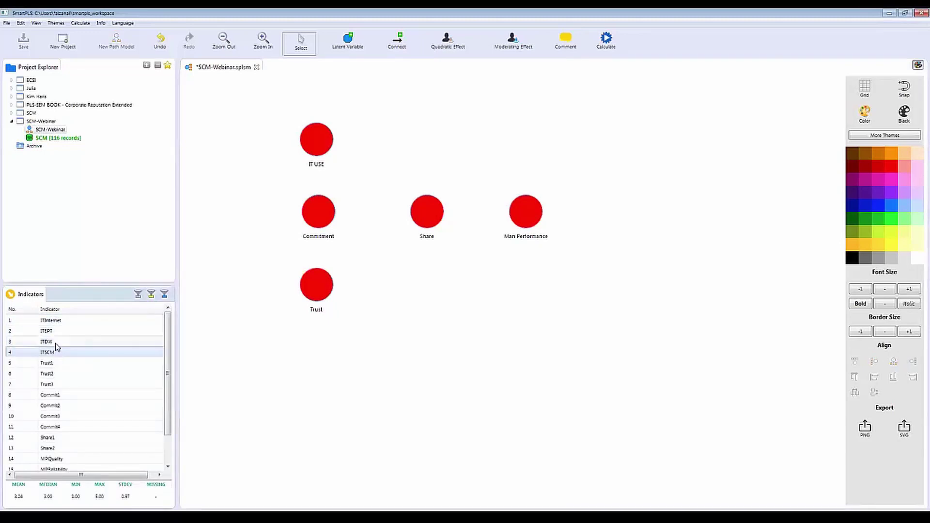
{"action": "left_click", "coordinate": [54, 322]}
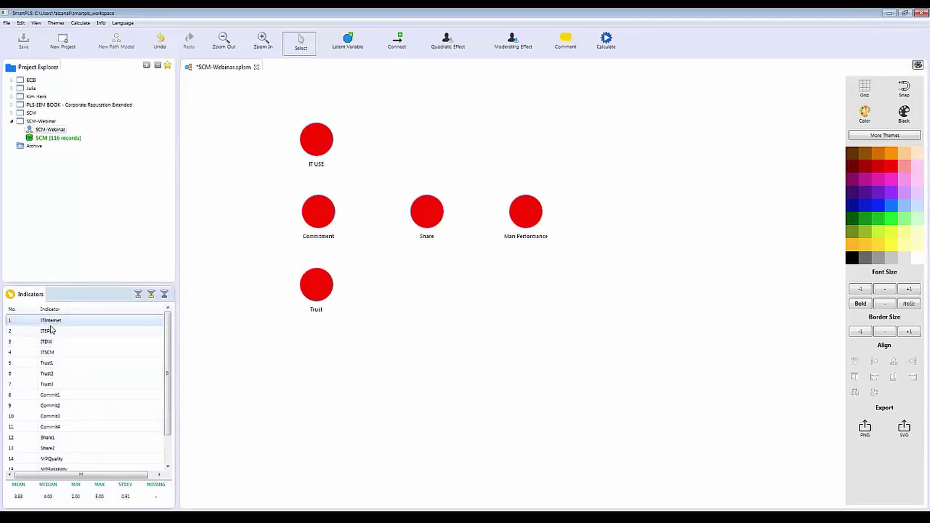
{"action": "left_click", "coordinate": [44, 353], "text": "shift"}
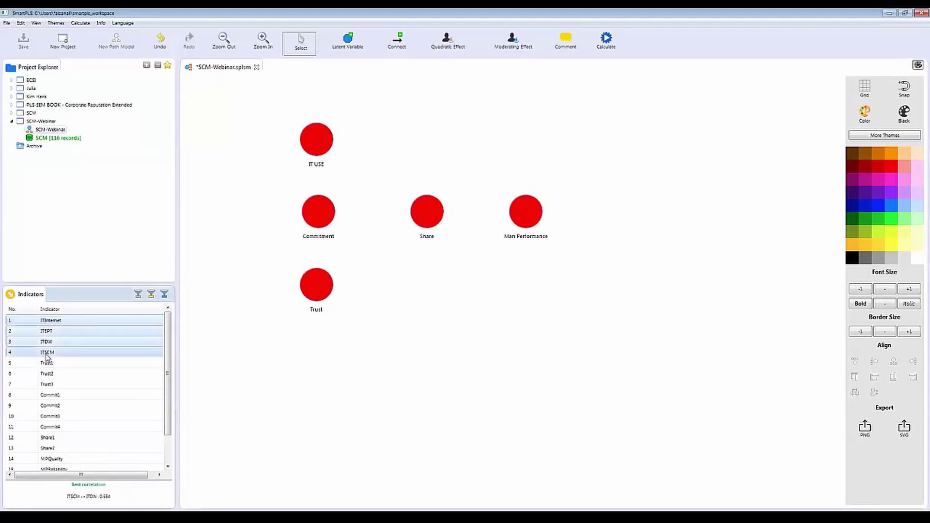
{"action": "left_click_drag", "start_coordinate": [72, 353], "coordinate": [312, 140]}
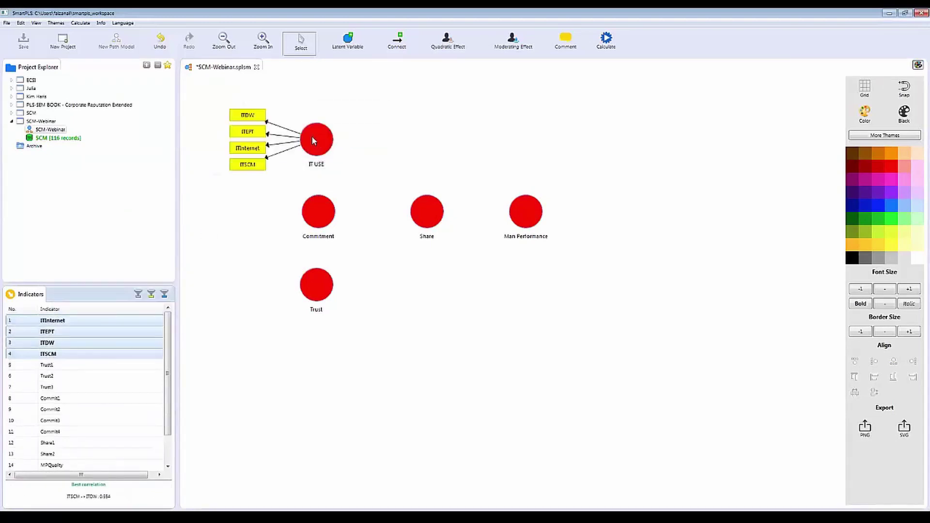
Assign indicators Trust1 to Trust3 to the Trust construct and Commit1 to Commit4 to the Commitment construct.
{"action": "left_click", "coordinate": [63, 367]}
{"action": "left_click", "coordinate": [56, 387], "text": "shift"}
{"action": "left_click_drag", "start_coordinate": [56, 388], "coordinate": [315, 284]}
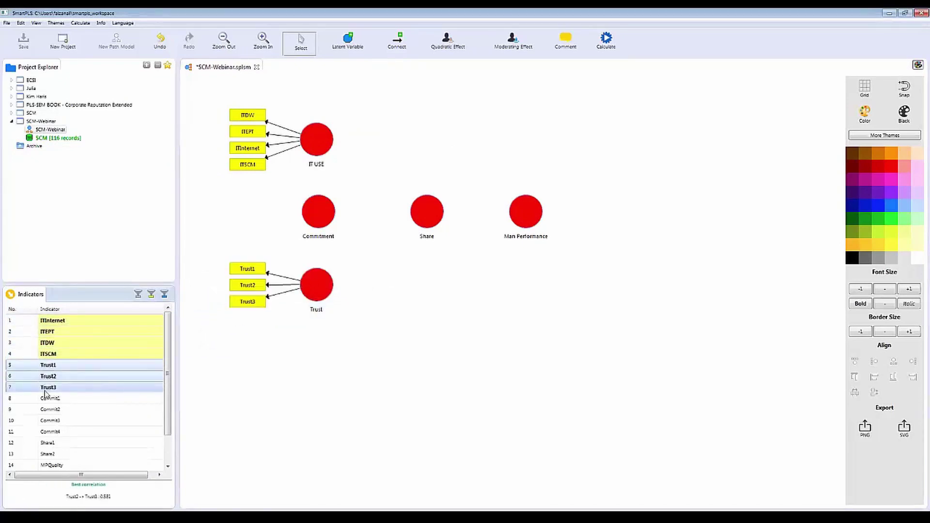
{"action": "left_click", "coordinate": [54, 398]}
{"action": "left_click", "coordinate": [57, 431], "text": "shift"}
{"action": "left_click_drag", "start_coordinate": [57, 431], "coordinate": [317, 211]}
Assign Share1 and Share2 to the Share construct, and MPQuality, MPReliability, MPFlexibility and MPCost to Man Performance.
{"action": "scroll", "coordinate": [85, 406], "scroll_direction": "down", "scroll_amount": 1}
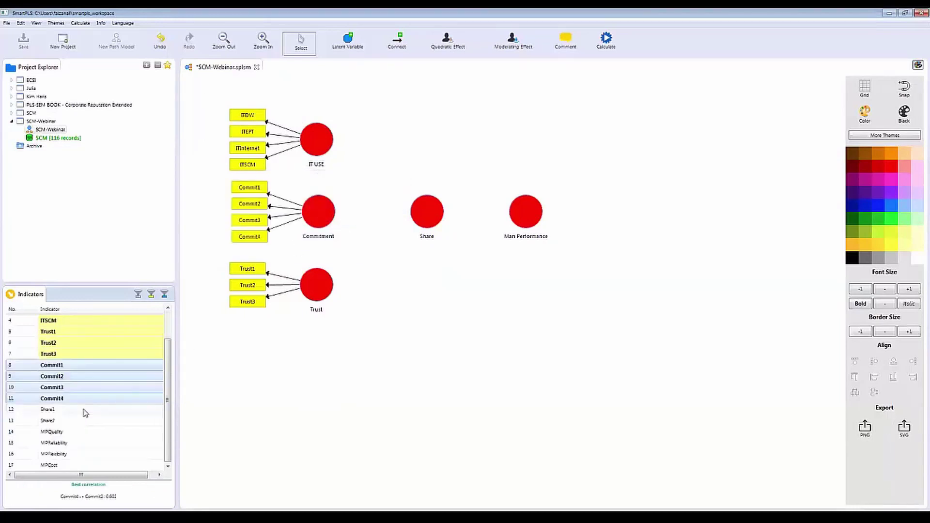
{"action": "left_click", "coordinate": [63, 411]}
{"action": "left_click", "coordinate": [63, 421], "text": "shift"}
{"action": "left_click_drag", "start_coordinate": [63, 421], "coordinate": [426, 210]}
{"action": "left_click", "coordinate": [53, 432]}
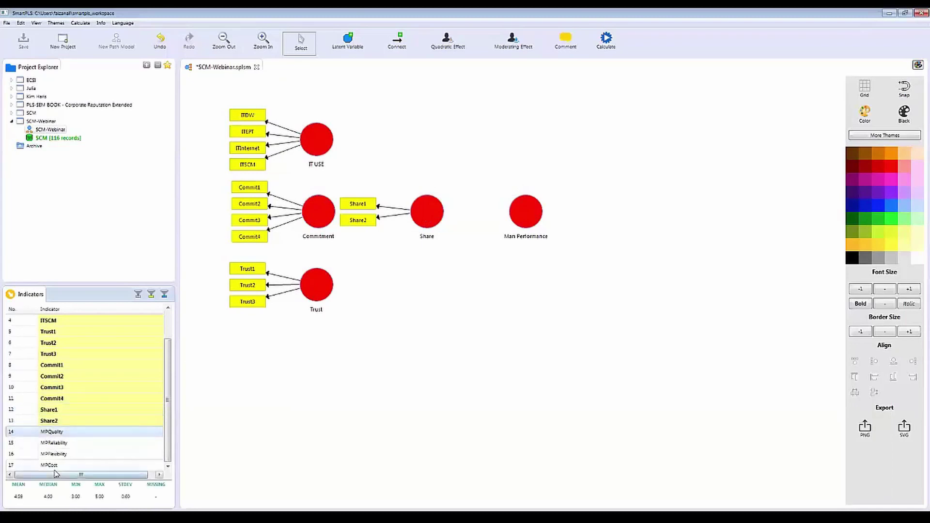
{"action": "left_click", "coordinate": [53, 464], "text": "shift"}
{"action": "left_click_drag", "start_coordinate": [53, 464], "coordinate": [523, 213]}
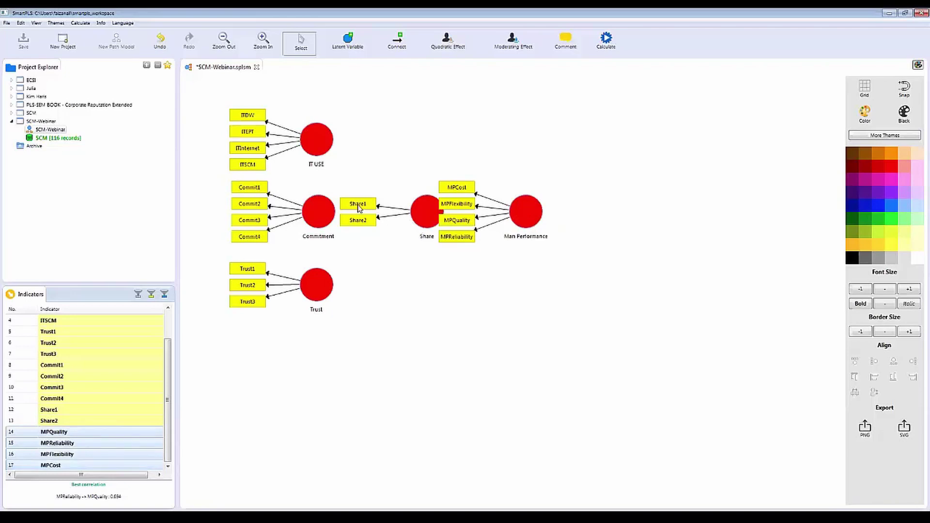
Align the Share indicators below their construct and the Man Performance indicators to the right of theirs.
{"action": "left_click", "coordinate": [421, 217]}
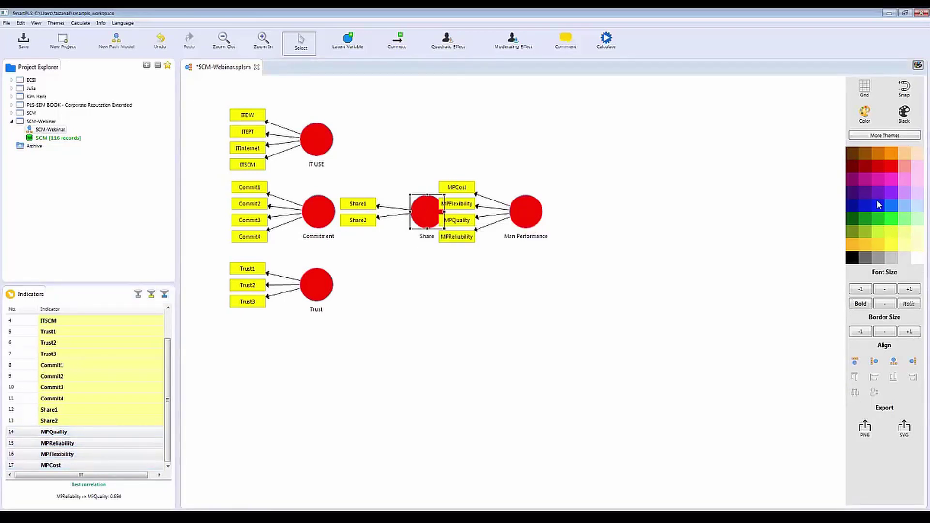
{"action": "left_click", "coordinate": [894, 363]}
{"action": "left_click", "coordinate": [536, 223]}
{"action": "left_click", "coordinate": [891, 361]}
{"action": "left_click", "coordinate": [684, 327]}
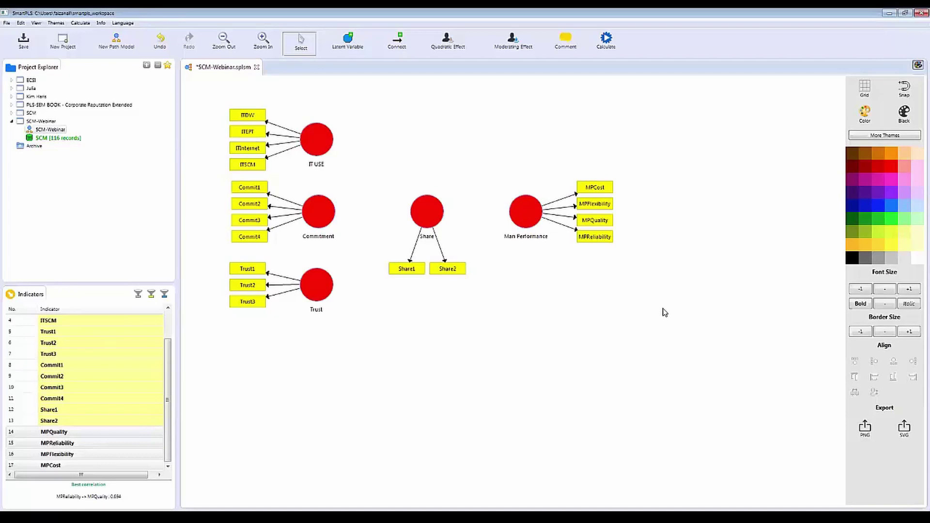
Connect IT USE, Commitment and Trust each to Share with a path, and connect Share to Man Performance.
{"action": "left_click", "coordinate": [399, 43]}
{"action": "left_click", "coordinate": [332, 141]}
{"action": "left_click", "coordinate": [420, 208]}
{"action": "left_click", "coordinate": [315, 213]}
{"action": "left_click", "coordinate": [418, 213]}
{"action": "left_click", "coordinate": [330, 285]}
{"action": "left_click", "coordinate": [419, 217]}
{"action": "left_click", "coordinate": [429, 213]}
{"action": "left_click", "coordinate": [517, 216]}
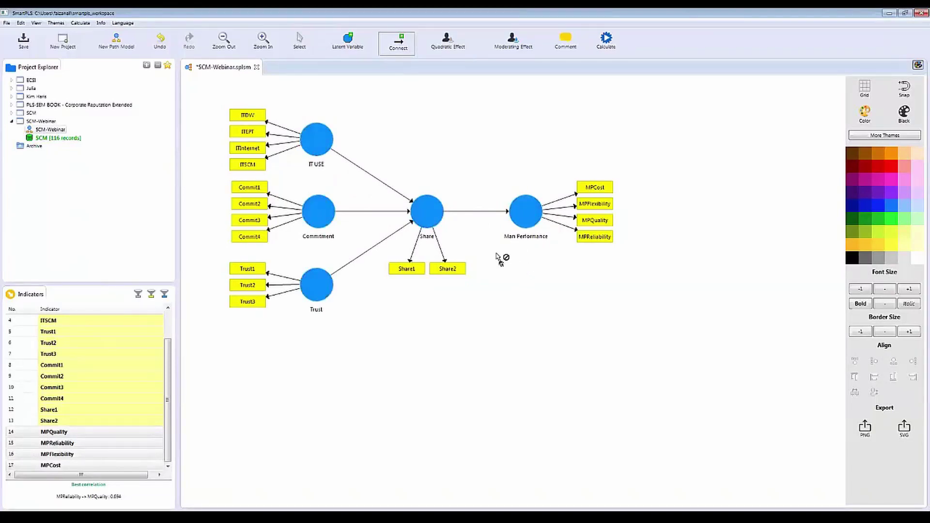
{"action": "left_click", "coordinate": [389, 32]}
Run the PLS Algorithm on the path model and show its results on the SCM-Webinar diagram.
{"action": "left_click", "coordinate": [608, 42]}
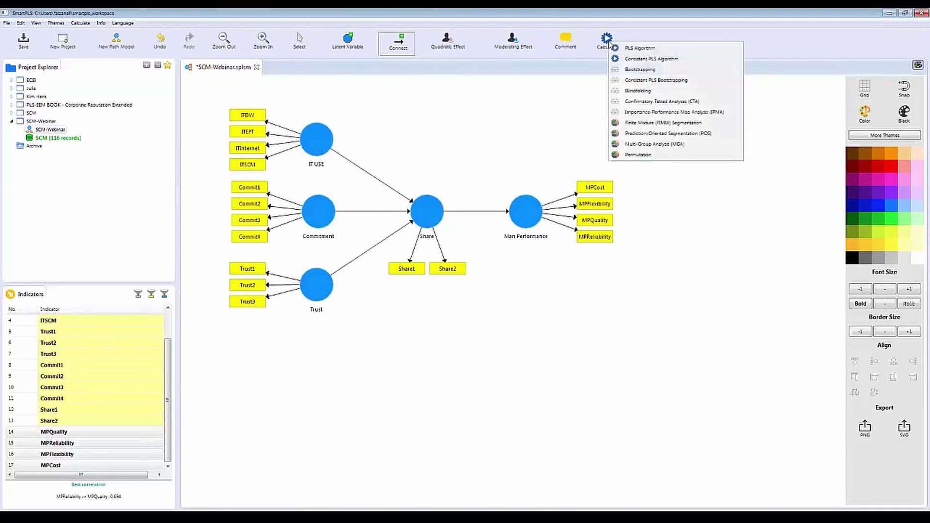
{"action": "left_click", "coordinate": [640, 48]}
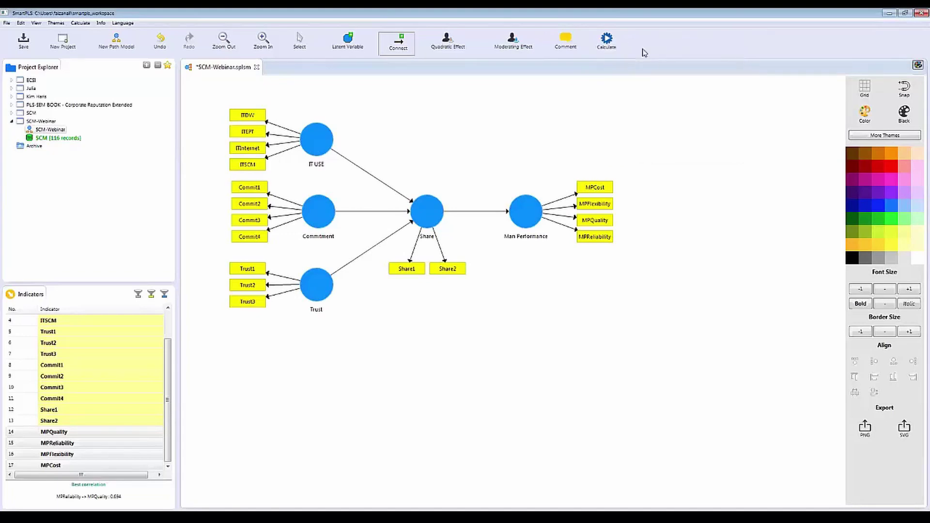
{"action": "left_click", "coordinate": [673, 328]}
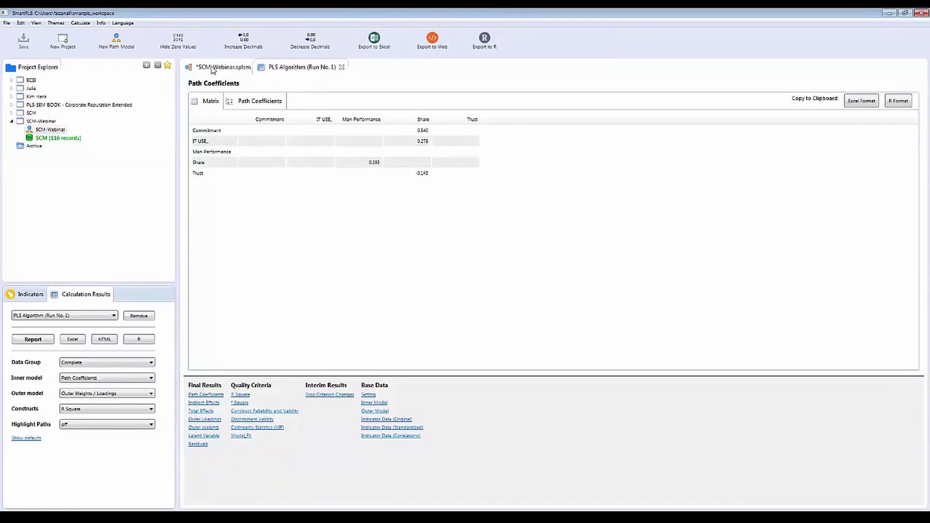
{"action": "left_click", "coordinate": [211, 68]}
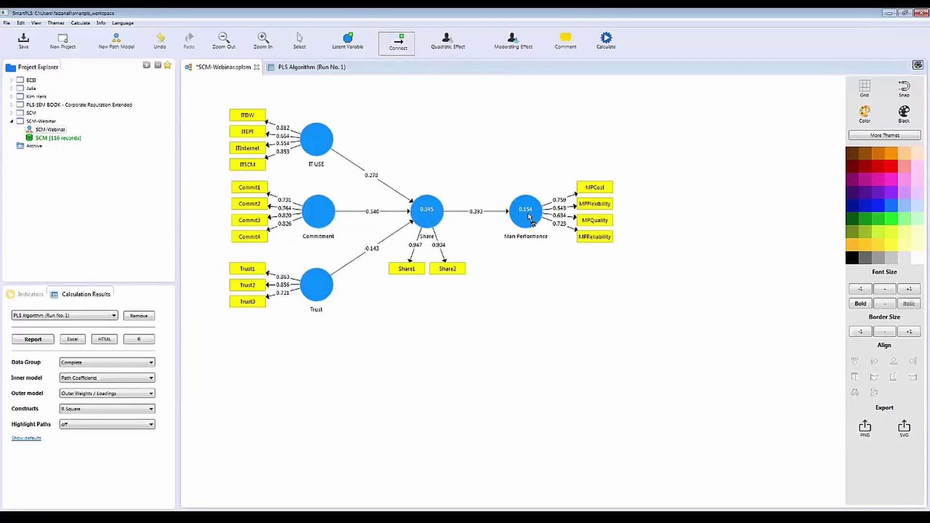
Switch to the Tourism Management article in Adobe Acrobat and examine the columns of Table 3 on construct validity and reliability.
{"action": "mouse_move", "coordinate": [530, 218]}
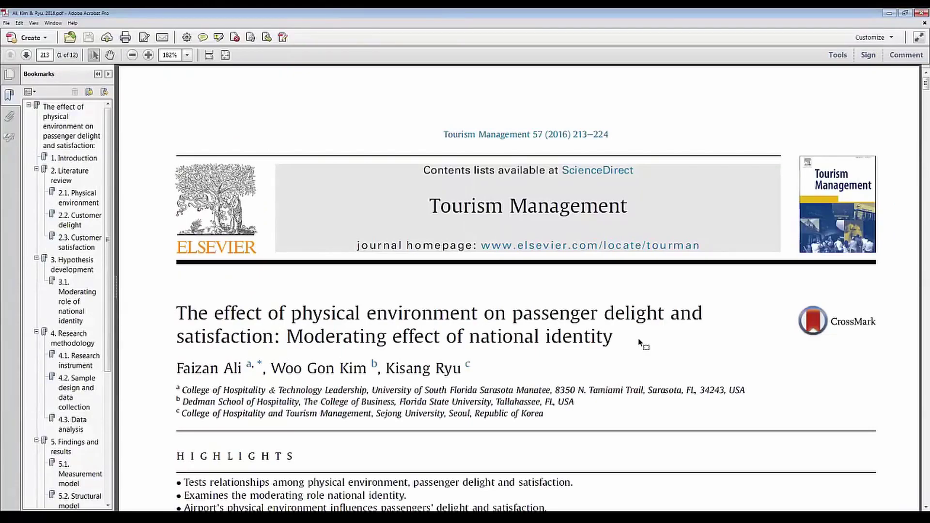
{"action": "scroll", "coordinate": [639, 343], "scroll_direction": "down", "scroll_amount": 20}
{"action": "scroll", "coordinate": [638, 340], "scroll_direction": "down", "scroll_amount": 20}
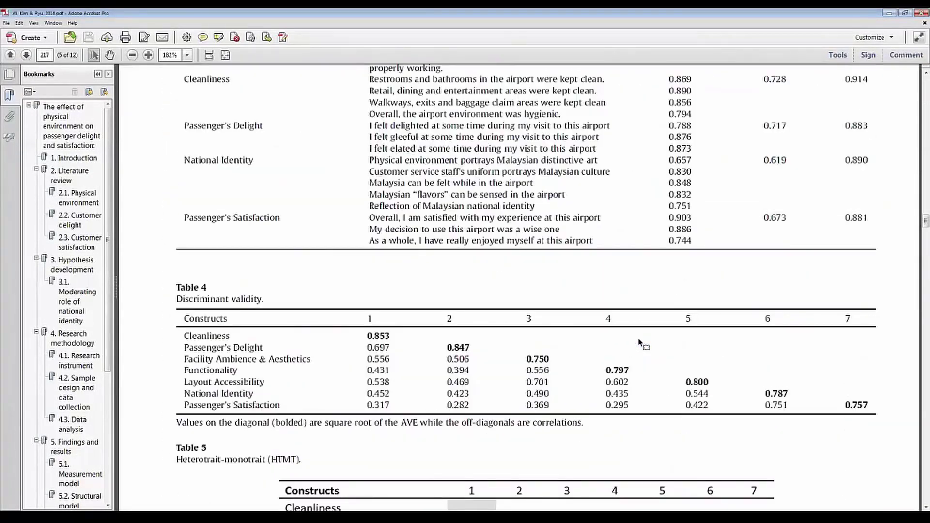
{"action": "scroll", "coordinate": [640, 343], "scroll_direction": "up", "scroll_amount": 6}
{"action": "scroll", "coordinate": [534, 274], "scroll_direction": "down", "scroll_amount": 2}
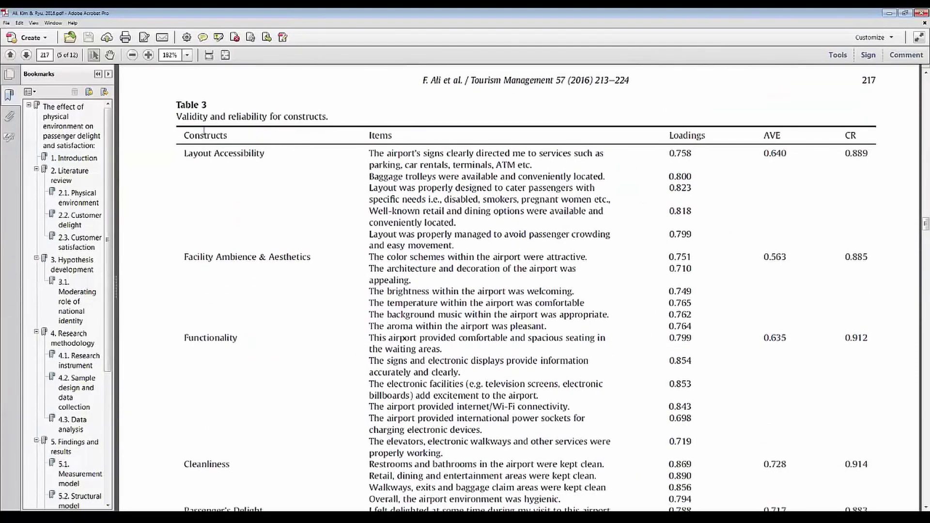
{"action": "double_click", "coordinate": [189, 132]}
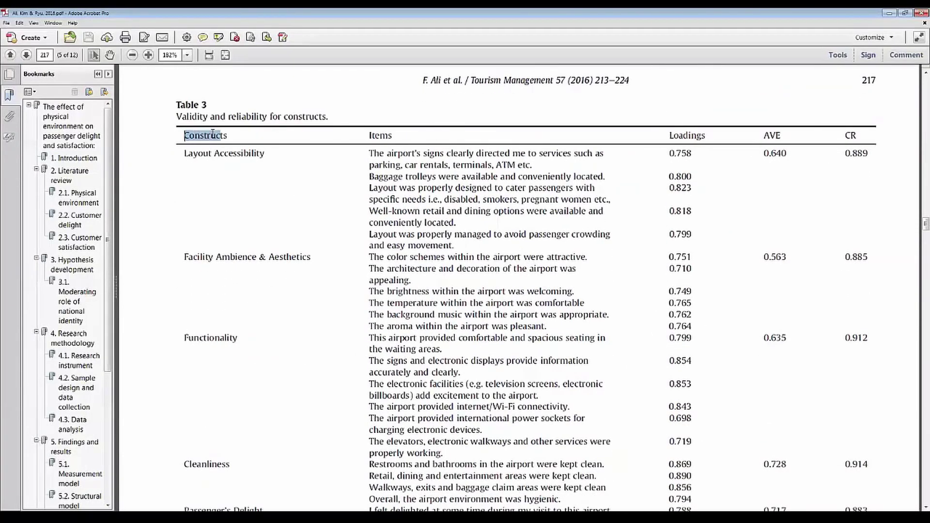
{"action": "double_click", "coordinate": [368, 134]}
{"action": "double_click", "coordinate": [671, 135]}
{"action": "double_click", "coordinate": [843, 135]}
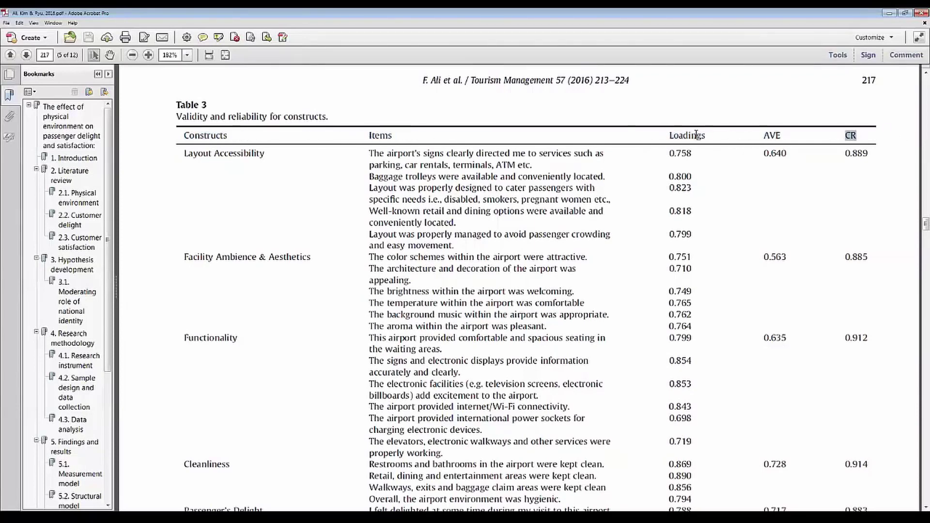
{"action": "left_click_drag", "start_coordinate": [669, 135], "coordinate": [685, 176]}
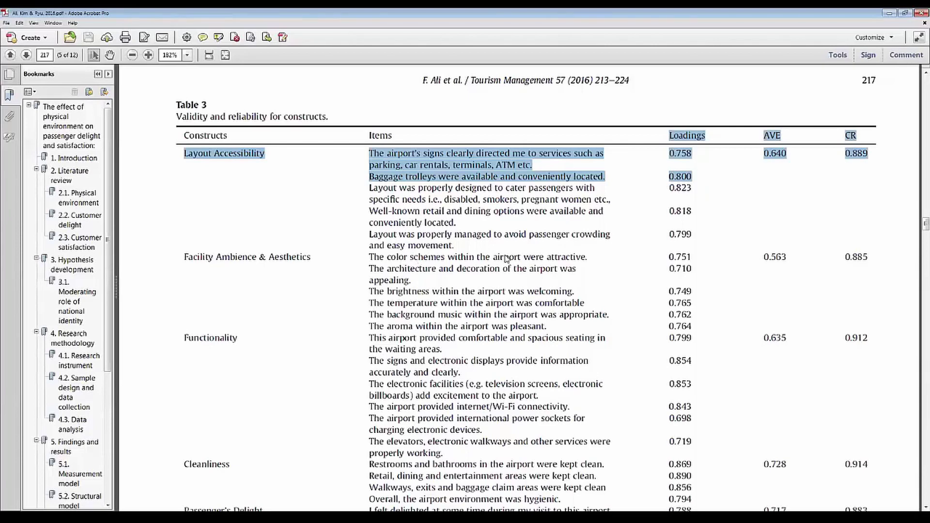
Switch back to SmartPLS and review the path coefficients report and the results on the model diagram.
{"action": "key", "text": "alt+Tab"}
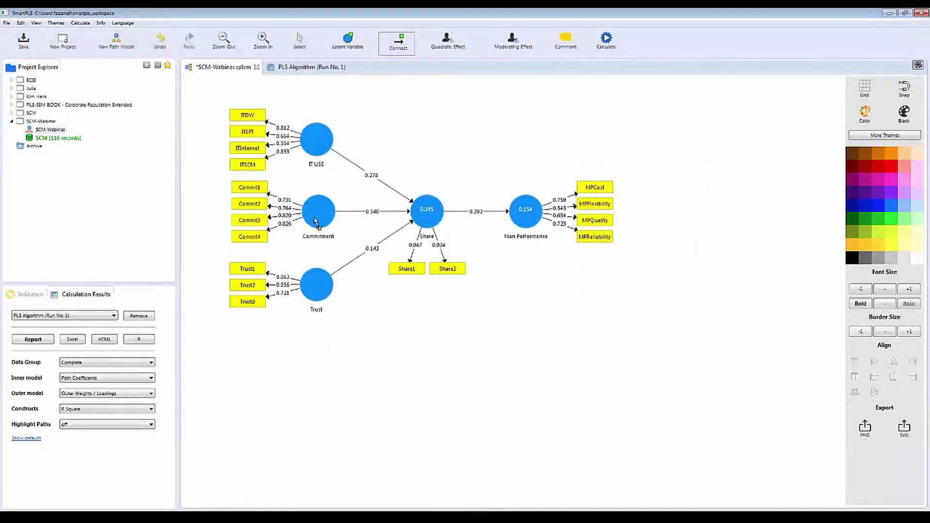
{"action": "left_click", "coordinate": [304, 70]}
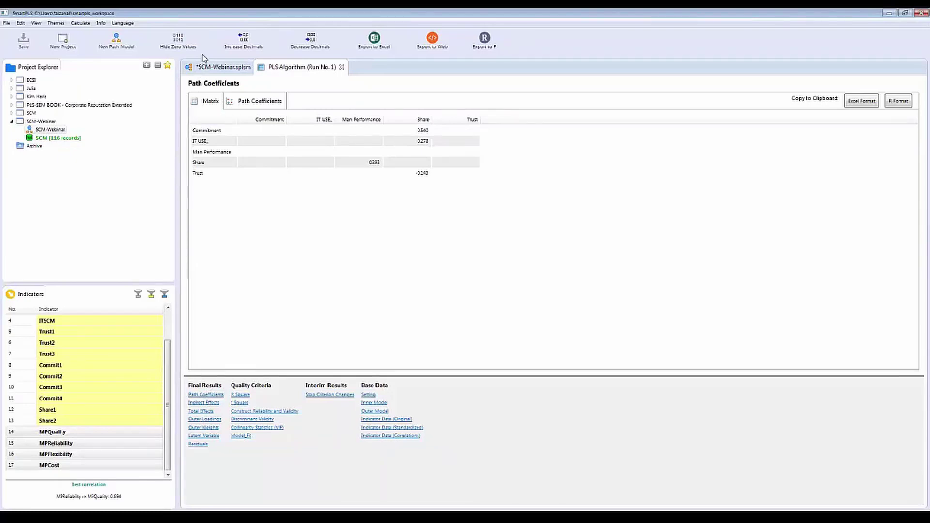
{"action": "left_click", "coordinate": [222, 67]}
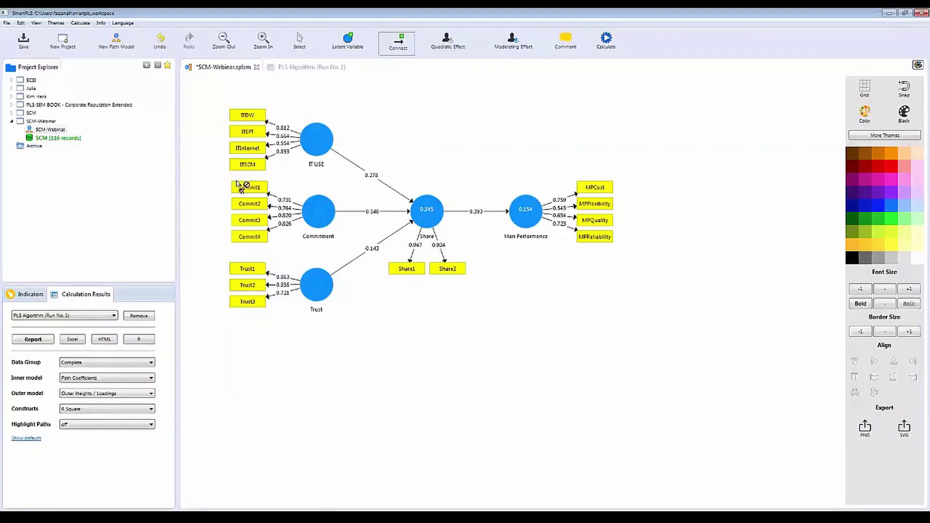
Show the outer loadings in the PLS Algorithm report and copy the matrix to the clipboard in Excel format.
{"action": "left_click", "coordinate": [298, 67]}
{"action": "left_click", "coordinate": [208, 419]}
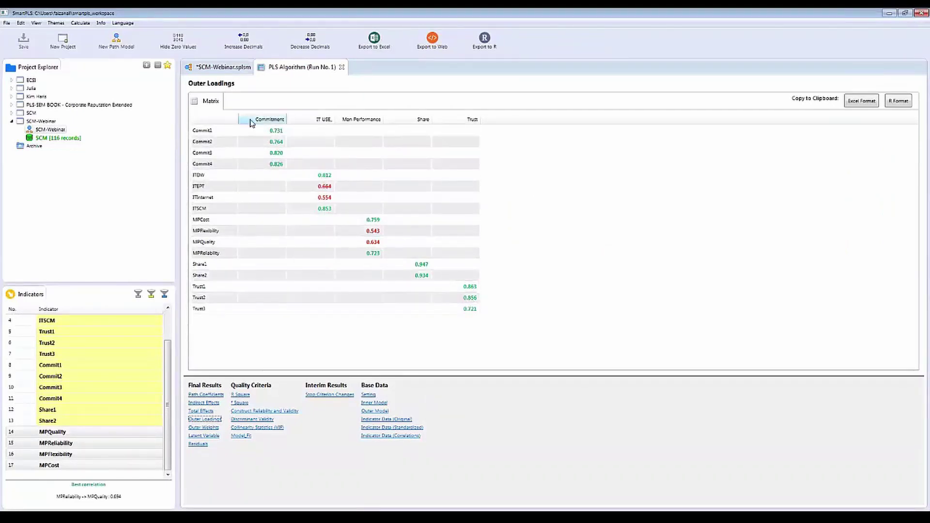
{"action": "left_click", "coordinate": [865, 106]}
{"action": "left_click", "coordinate": [856, 105]}
Switch to Excel and paste the outer loadings matrix into the blank workbook starting at cell H2.
{"action": "key", "text": "super"}
{"action": "left_click", "coordinate": [27, 376]}
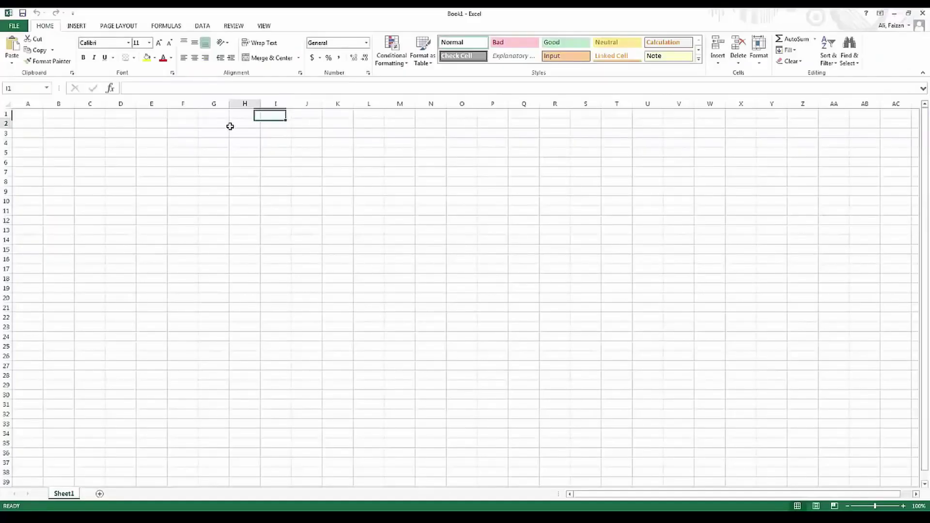
{"action": "left_click", "coordinate": [235, 127]}
{"action": "type", "text": "Commitm\tIT USE_\tMan Perfc\tShare\tTrust Commit1\t0.731 Commit2\t0.764 Commit3\t0.82 Commit4\t0.826 ITDW\t\t0.812 ITEPT\t\t0.664 ITInternet\t\t0.554 ITSCM\t\t0.853 MPCost\t\t\t0.759 MPFlexibility\t\t\t0.543 MPQuality\t\t\t0.634 MPReliability\t\t\t0.723 Share1\t\t\t\t0.947 Share2\t\t\t\t0.934 Trust1\t\t\t\t\t0.863 Trust2\t\t\t\t\t0.856 Trust3\t\t\t\t\t0.721"}
{"action": "left_click", "coordinate": [523, 181]}
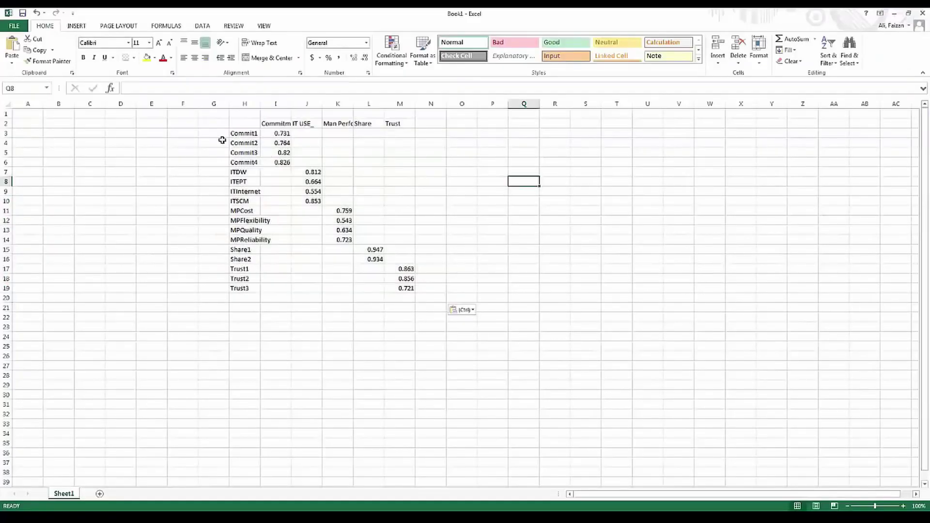
Wrap the text of the construct name headers in row 2 of the pasted matrix.
{"action": "left_click_drag", "start_coordinate": [270, 125], "coordinate": [388, 121]}
{"action": "left_click", "coordinate": [260, 42]}
{"action": "left_click", "coordinate": [402, 162]}
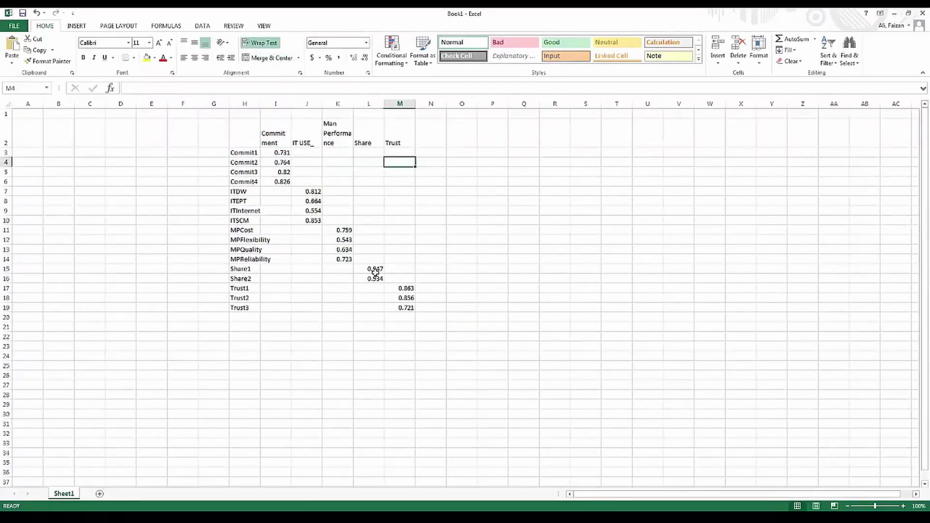
Move the IT USE and Man Performance loadings into column I, beside their items in rows 7 to 14.
{"action": "left_click_drag", "start_coordinate": [311, 190], "coordinate": [276, 189]}
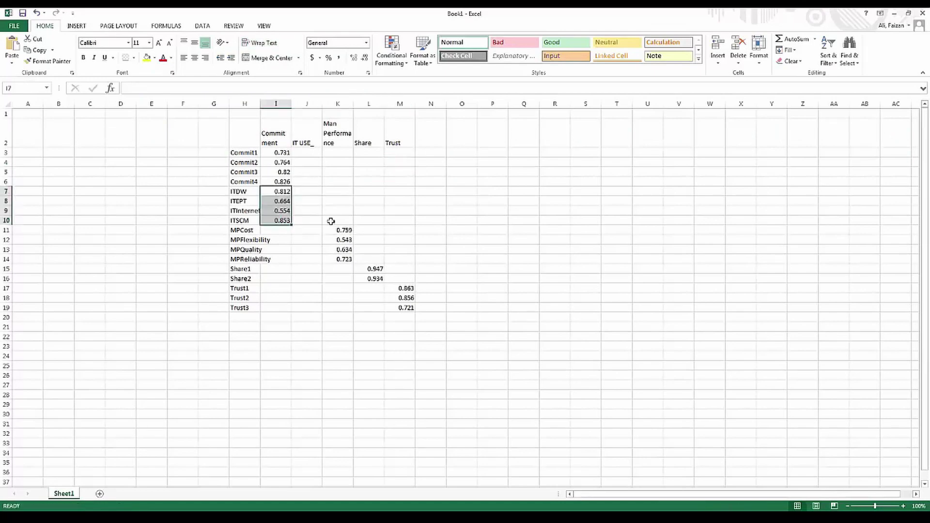
{"action": "left_click", "coordinate": [346, 234]}
{"action": "left_click_drag", "start_coordinate": [345, 234], "coordinate": [345, 259]}
{"action": "key", "text": "ctrl+c"}
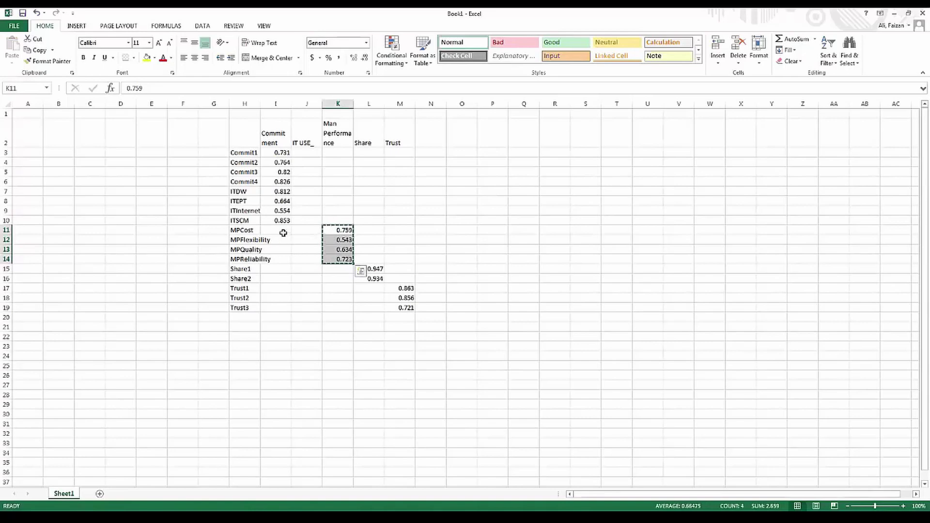
{"action": "left_click", "coordinate": [283, 230]}
{"action": "key", "text": "ctrl+v"}
Move the Share and Trust loadings into column I, beside their items in rows 15 to 19.
{"action": "left_click", "coordinate": [372, 269]}
{"action": "left_click_drag", "start_coordinate": [372, 270], "coordinate": [404, 307]}
{"action": "key", "text": "ctrl+x"}
{"action": "left_click", "coordinate": [282, 270]}
{"action": "key", "text": "ctrl+v"}
{"action": "key", "text": "ctrl+x"}
{"action": "left_click", "coordinate": [284, 288]}
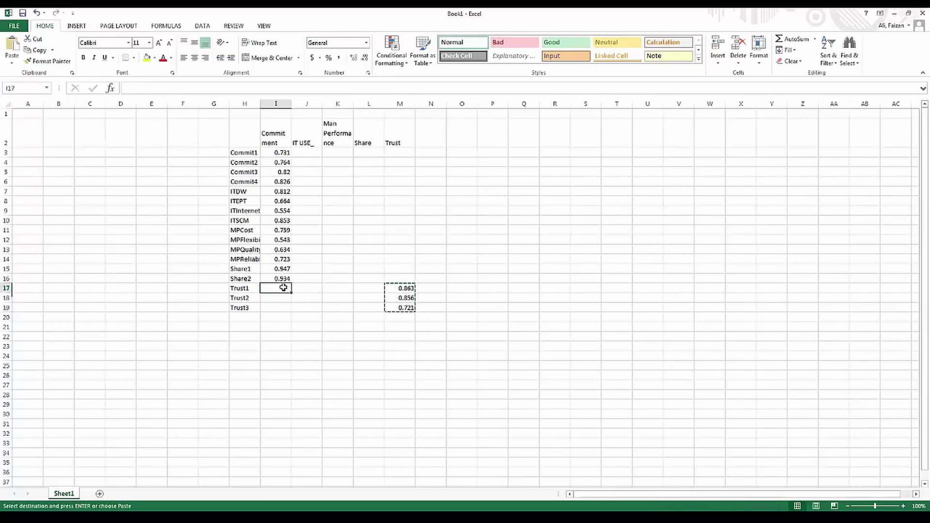
{"action": "key", "text": "ctrl+v"}
{"action": "key", "text": "Escape"}
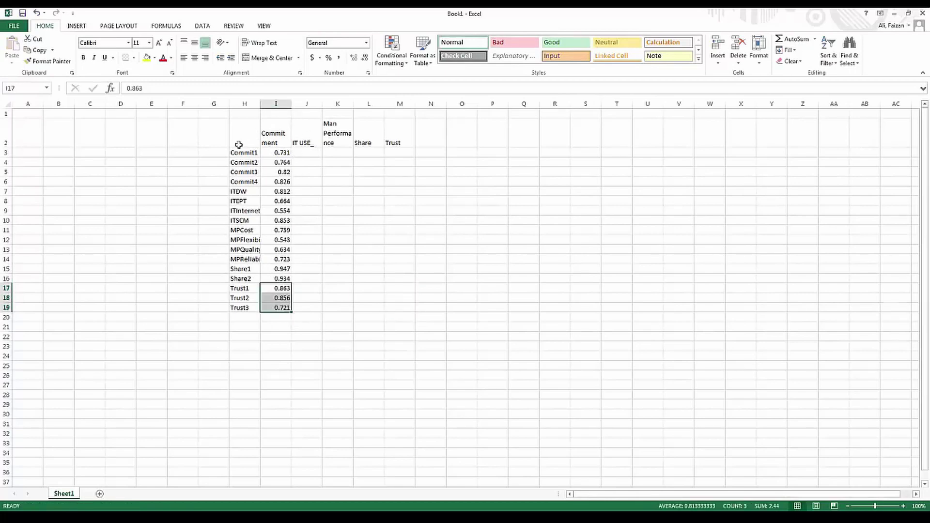
Merge G3:G6 and G7:G10, label them Commitment and IT Use, and widen column G to fit the labels.
{"action": "left_click_drag", "start_coordinate": [216, 151], "coordinate": [222, 218]}
{"action": "key", "text": "alt+h"}
{"action": "key", "text": "m"}
{"action": "key", "text": "c"}
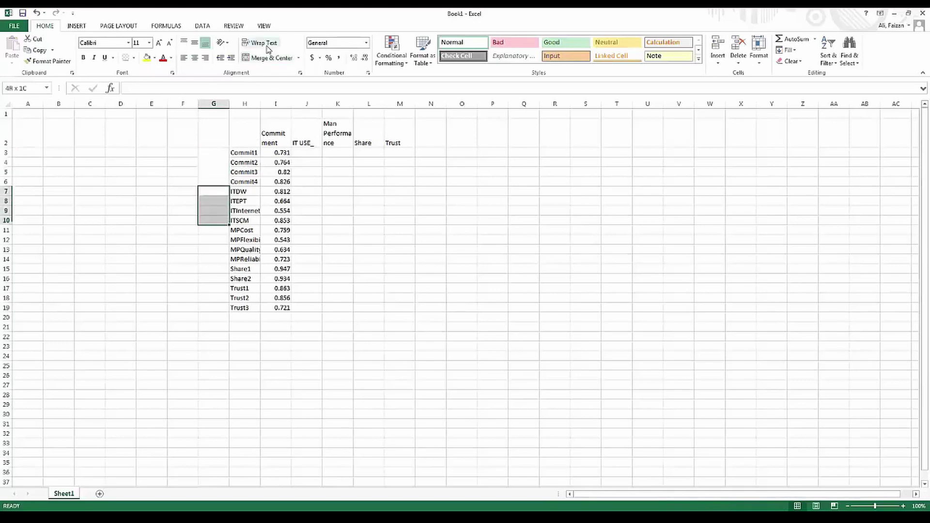
{"action": "left_click", "coordinate": [266, 57]}
{"action": "left_click", "coordinate": [224, 154]}
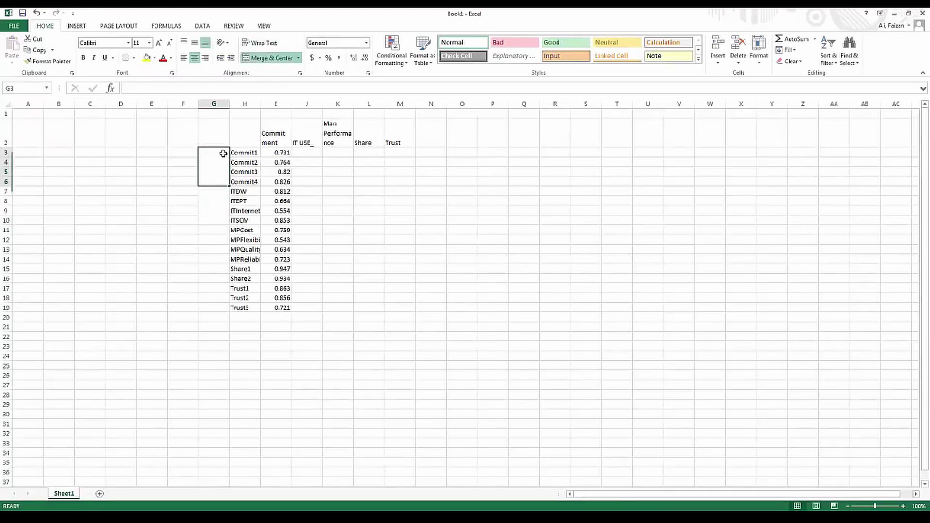
{"action": "type", "text": "commitment"}
{"action": "key", "text": "Return"}
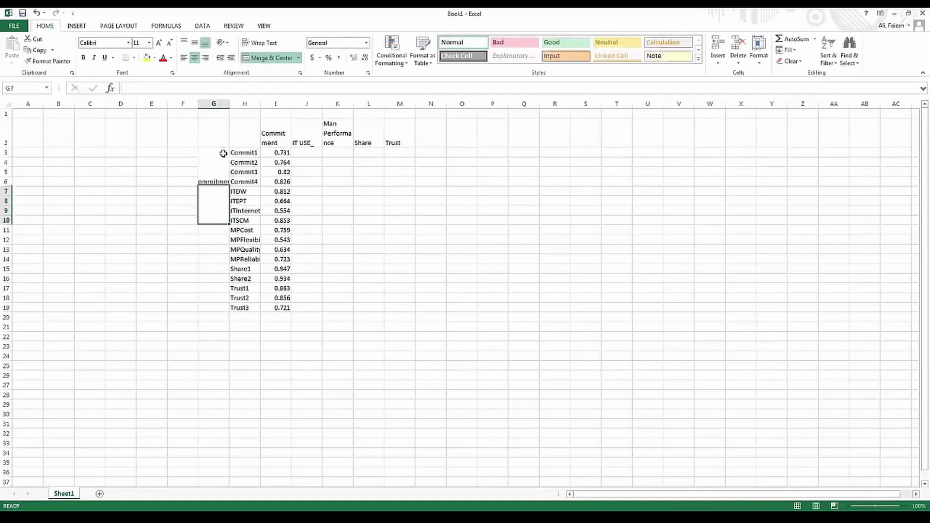
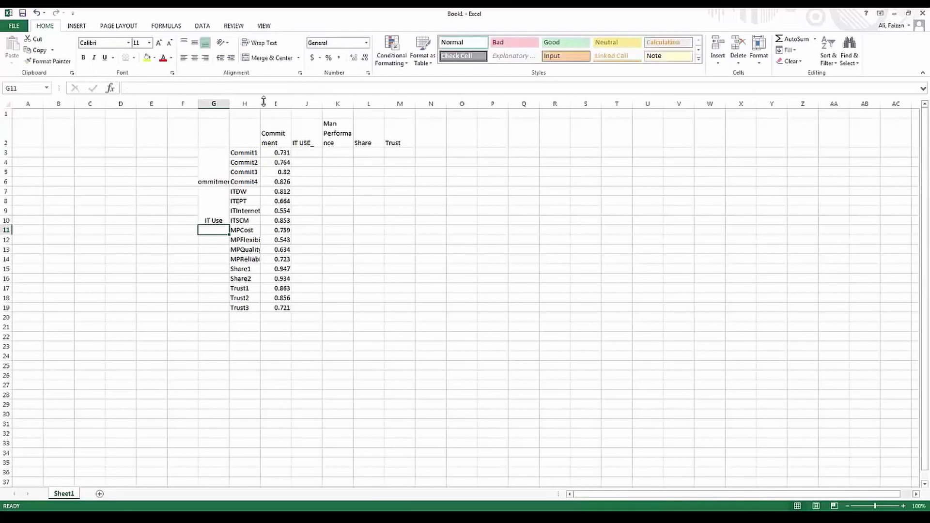
{"action": "left_click_drag", "start_coordinate": [230, 103], "coordinate": [282, 104]}
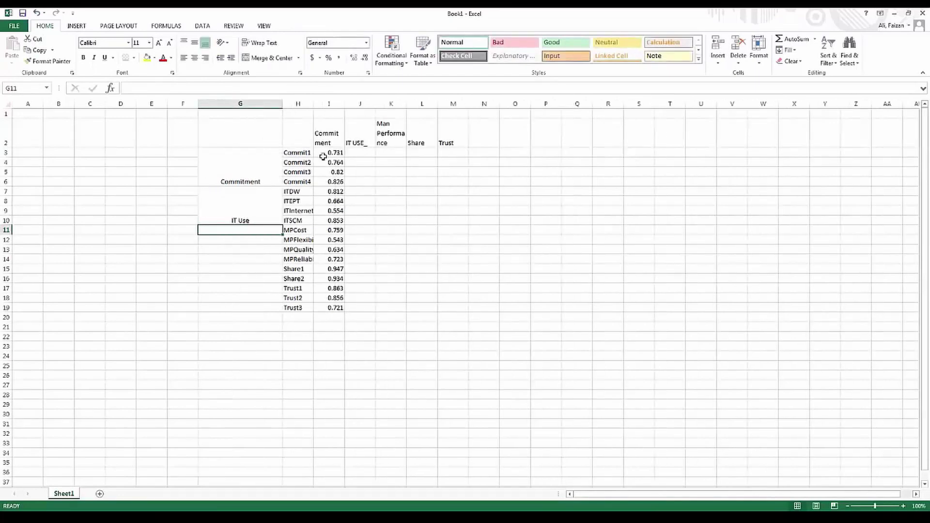
Enter the headers Constructs, Items and Loadings in G2:I2 and clear the leftover construct names in J2:M2.
{"action": "left_click", "coordinate": [288, 134]}
{"action": "left_click", "coordinate": [234, 133]}
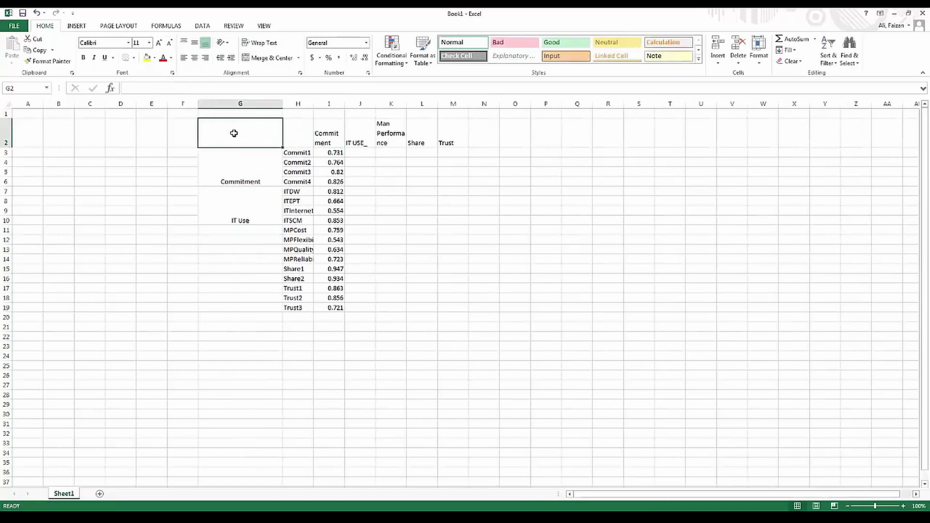
{"action": "type", "text": "Constructs"}
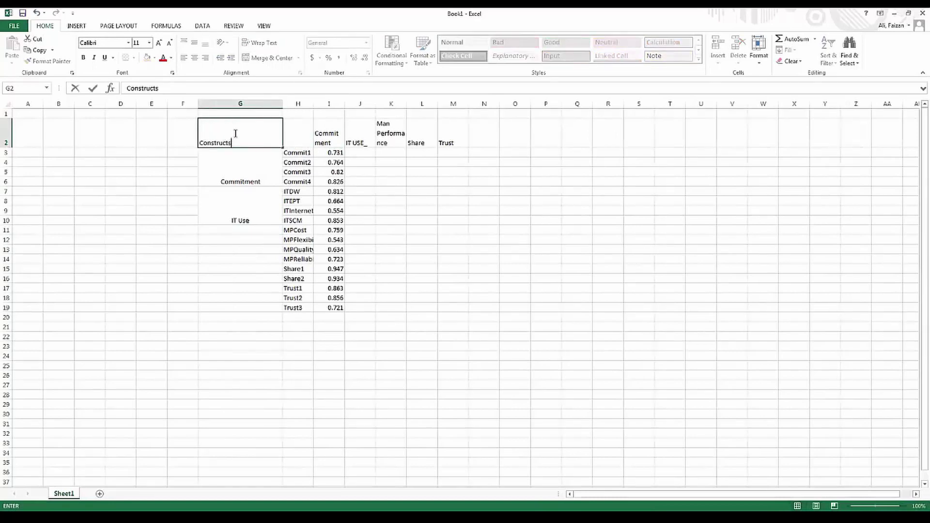
{"action": "key", "text": "Tab"}
{"action": "type", "text": "Items"}
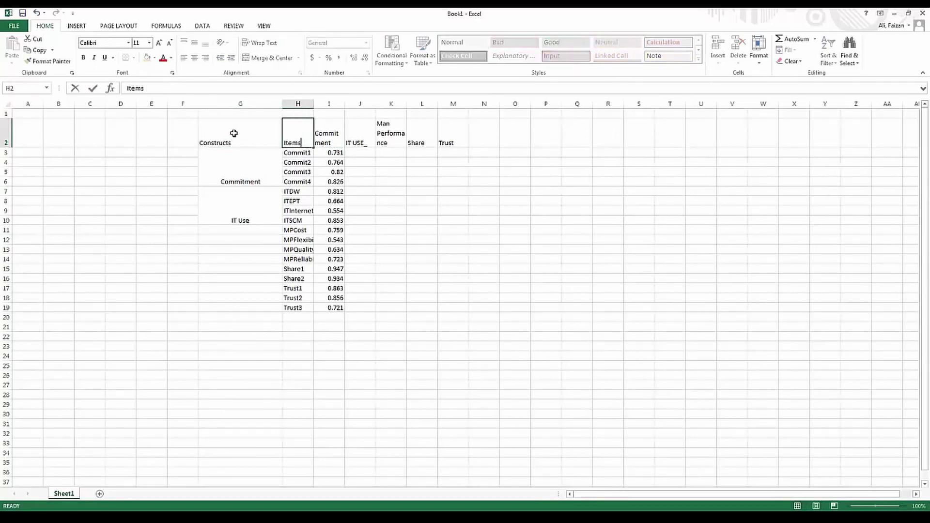
{"action": "key", "text": "Tab"}
{"action": "type", "text": "Loadings"}
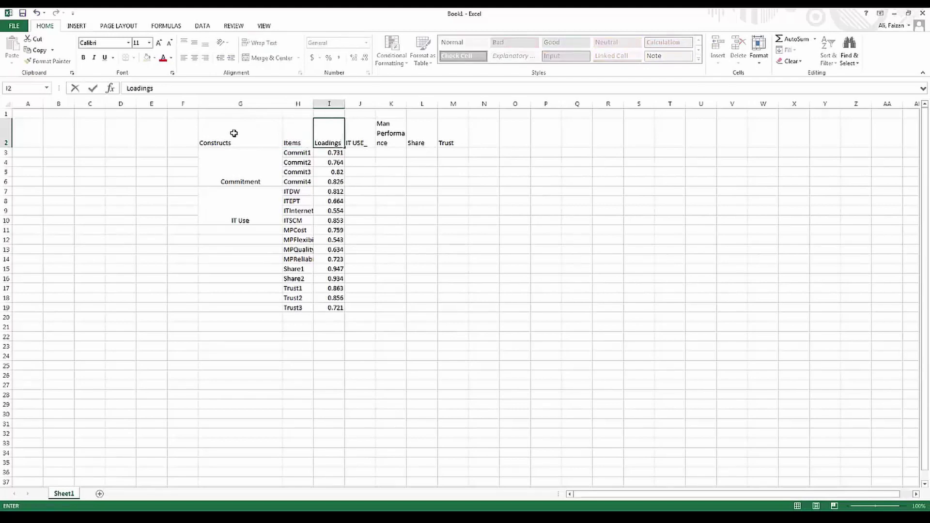
{"action": "key", "text": "Tab"}
{"action": "key", "text": "Down"}
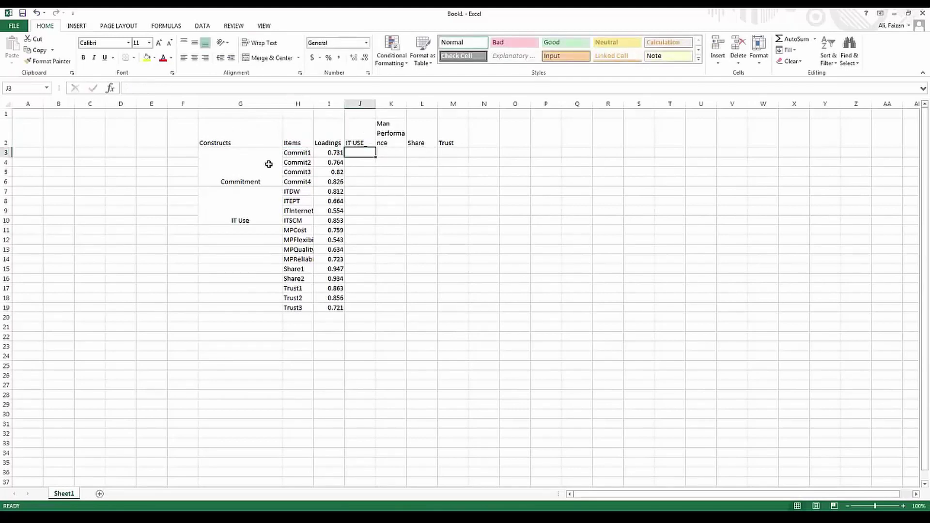
{"action": "left_click_drag", "start_coordinate": [359, 143], "coordinate": [446, 141]}
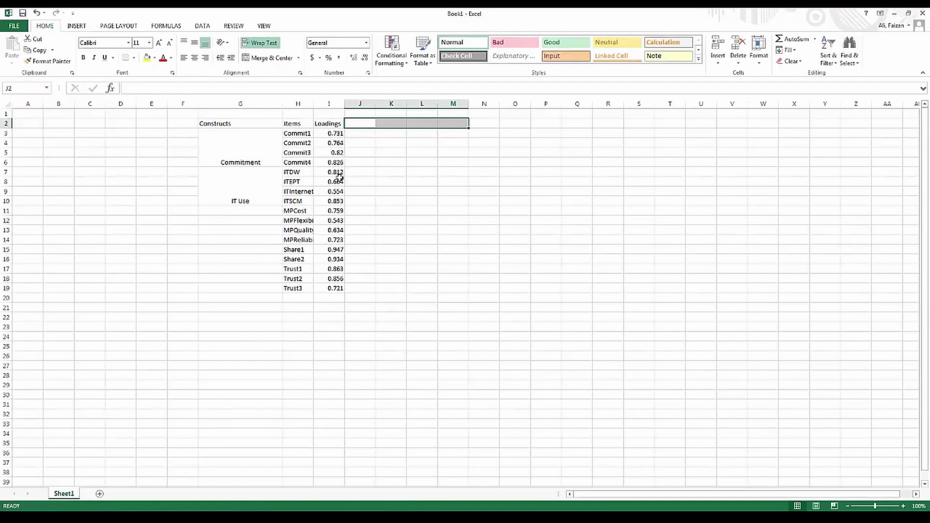
{"action": "left_click", "coordinate": [255, 189]}
{"action": "left_click_drag", "start_coordinate": [343, 200], "coordinate": [309, 202]}
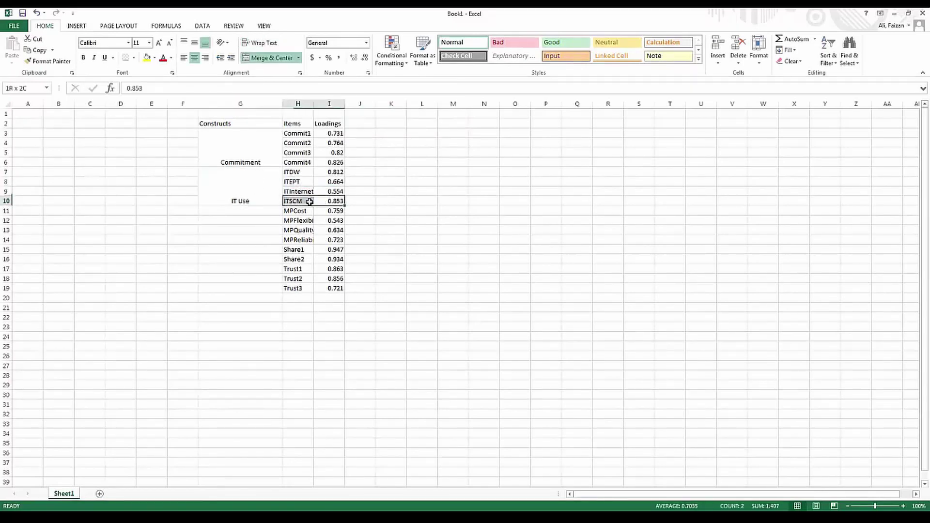
{"action": "left_click", "coordinate": [334, 172]}
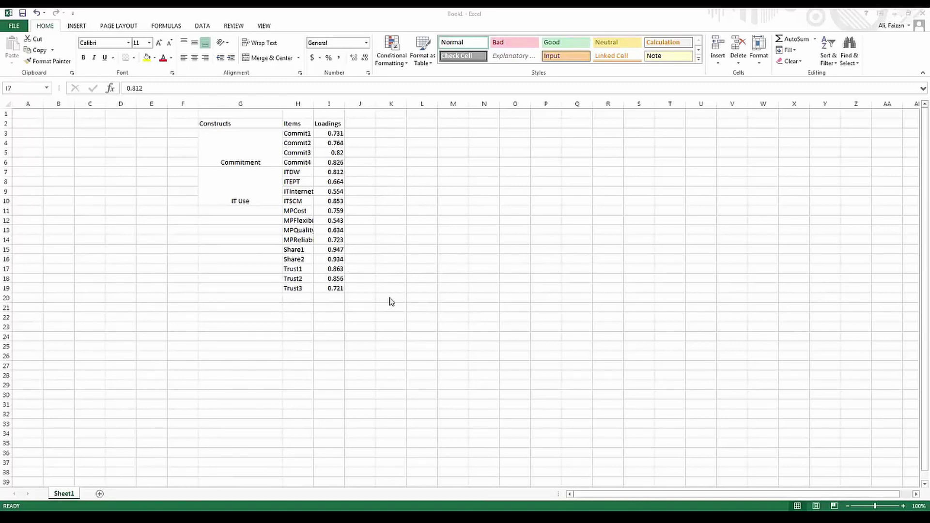
Switch to SmartPLS and review the Construct Reliability and Validity results, including the Cronbach's Alpha chart and the matrix.
{"action": "key", "text": "alt+Tab"}
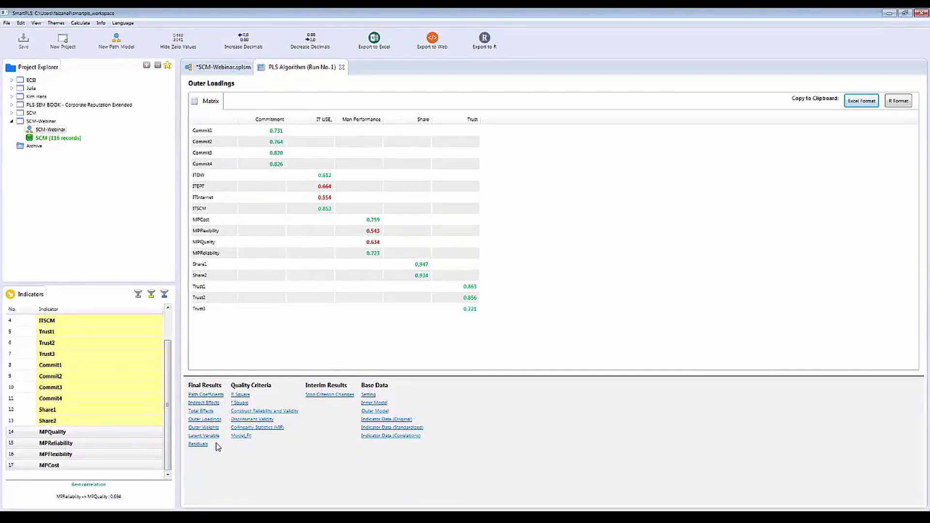
{"action": "left_click", "coordinate": [248, 411]}
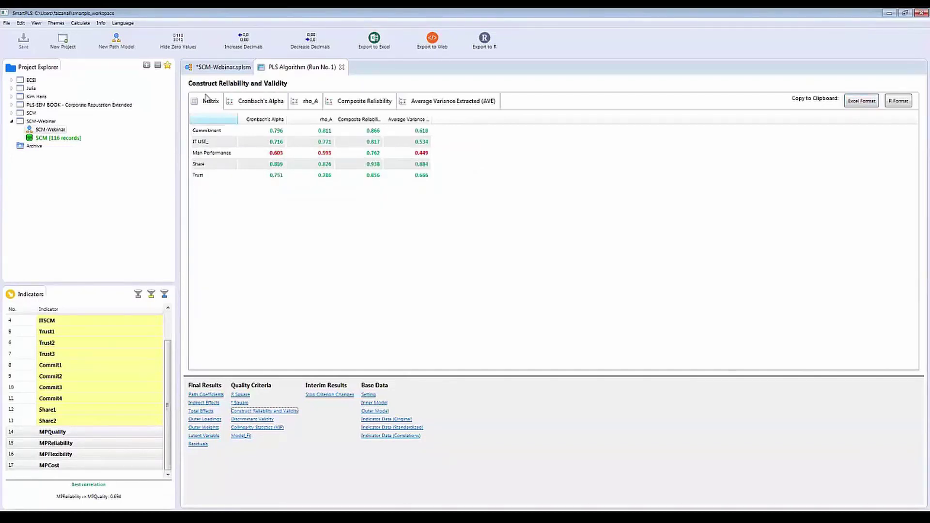
{"action": "left_click", "coordinate": [255, 104]}
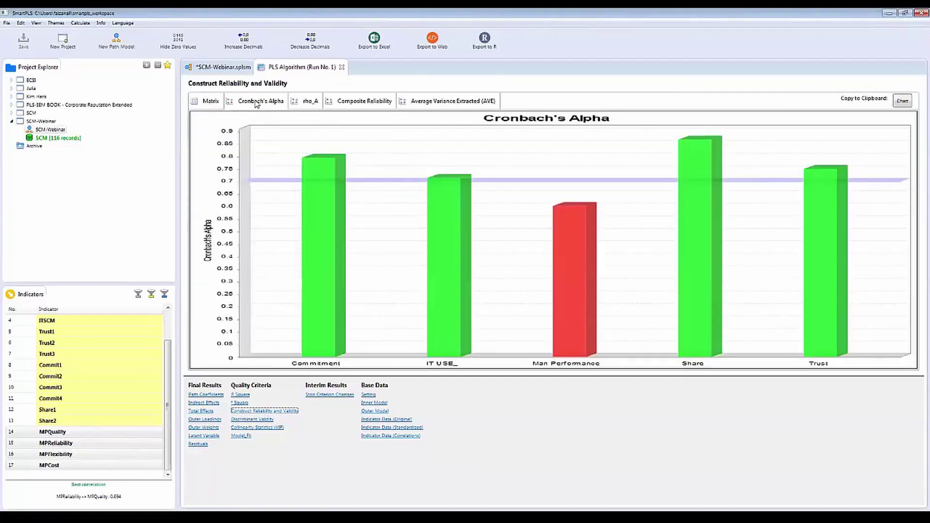
{"action": "left_click", "coordinate": [214, 103]}
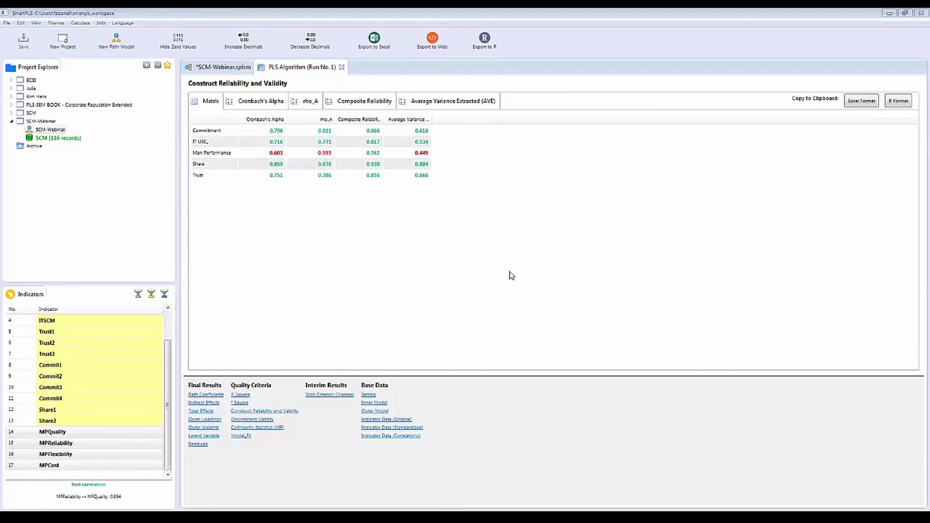
Switch to the article PDF in Acrobat and examine Table 3 on construct reliability and Table 4 on discriminant validity.
{"action": "key", "text": "alt+Tab"}
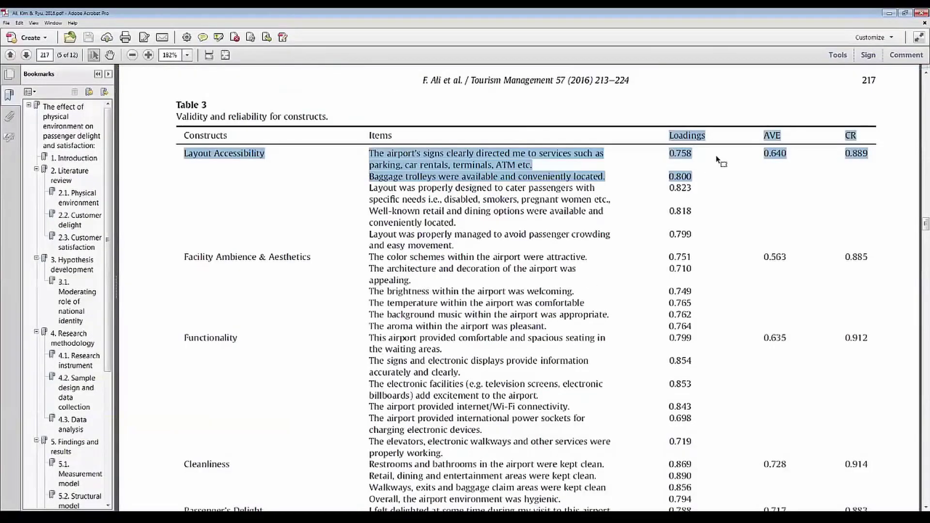
{"action": "scroll", "coordinate": [788, 243], "scroll_direction": "down", "scroll_amount": 3}
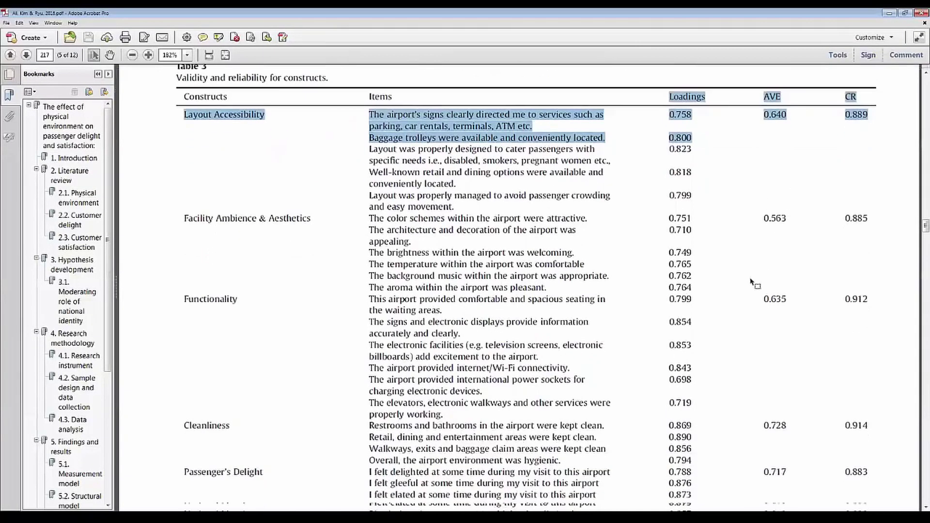
{"action": "scroll", "coordinate": [620, 356], "scroll_direction": "down", "scroll_amount": 5}
{"action": "scroll", "coordinate": [720, 300], "scroll_direction": "up", "scroll_amount": 6}
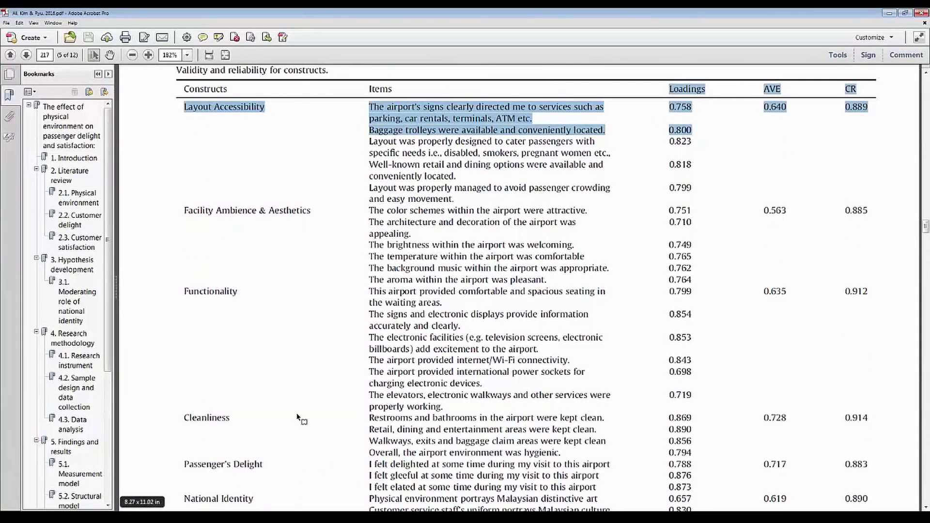
{"action": "scroll", "coordinate": [299, 417], "scroll_direction": "down", "scroll_amount": 10}
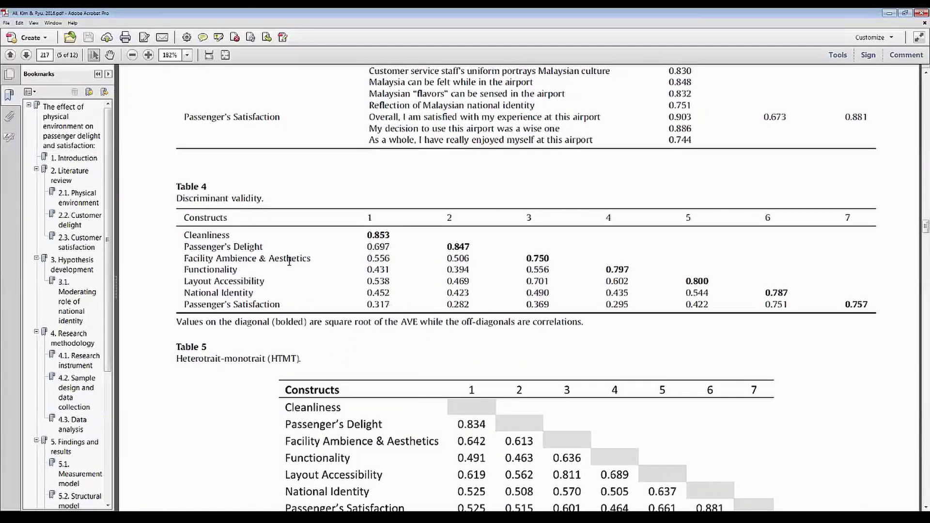
{"action": "left_click_drag", "start_coordinate": [175, 197], "coordinate": [256, 193]}
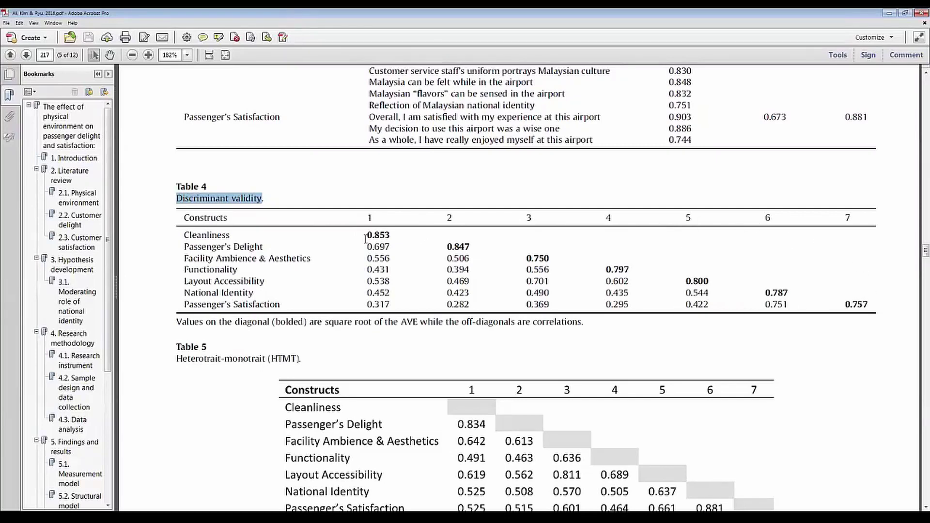
{"action": "left_click_drag", "start_coordinate": [367, 235], "coordinate": [395, 234]}
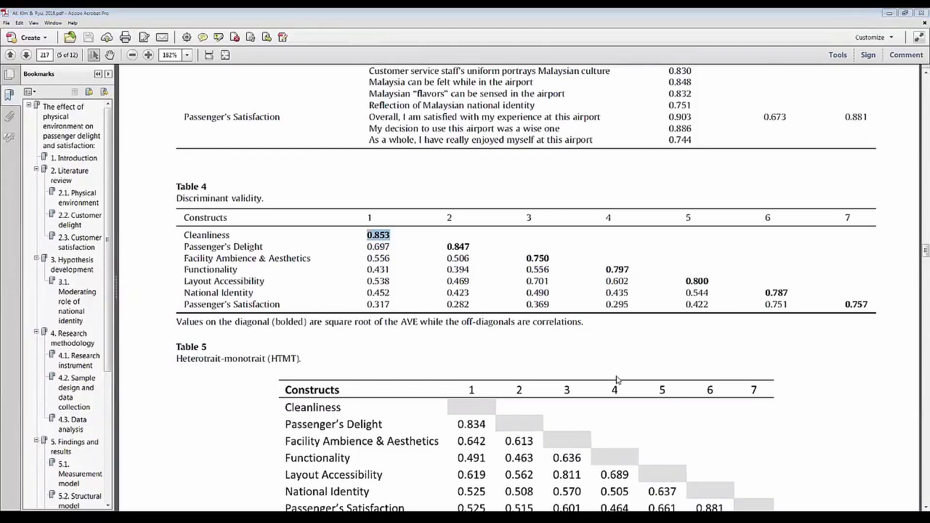
Return to SmartPLS, show the discriminant validity results and copy the Fornell-Larcker Criterion matrix in Excel format.
{"action": "key", "text": "alt+Tab"}
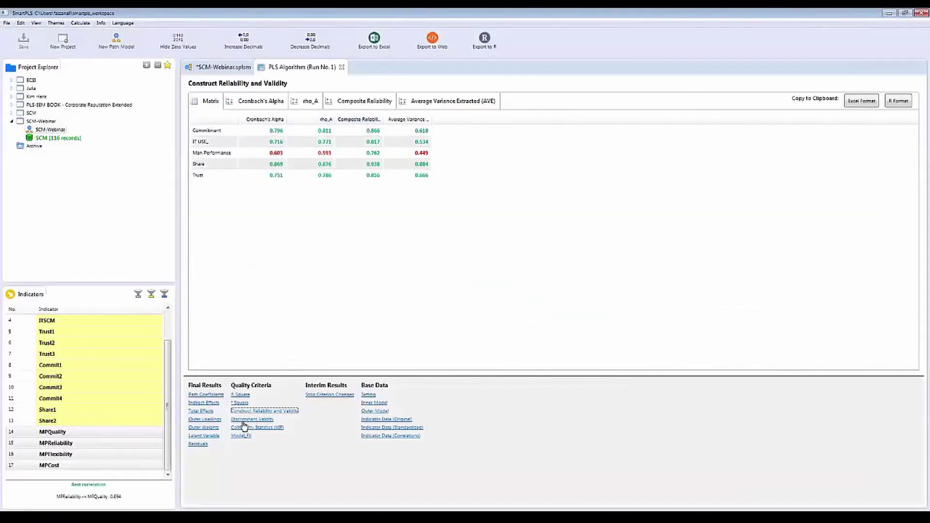
{"action": "left_click", "coordinate": [259, 420]}
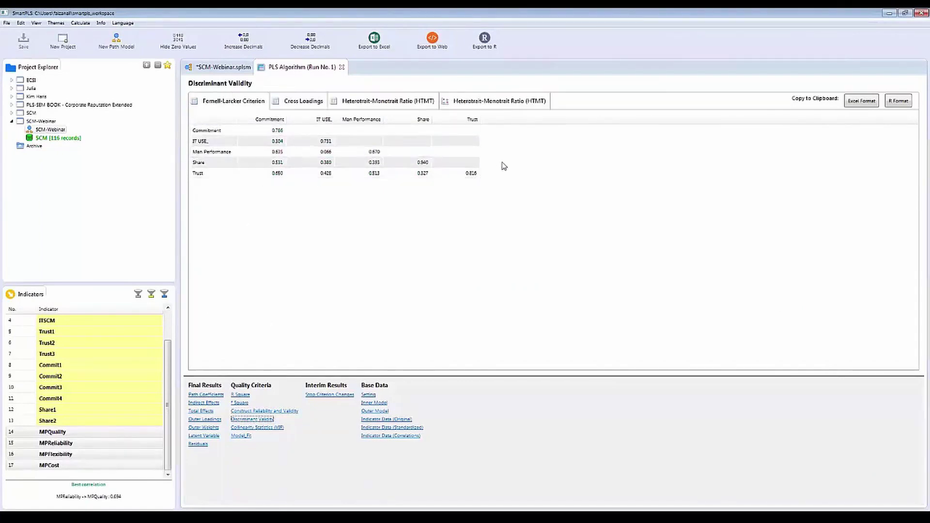
{"action": "left_click", "coordinate": [855, 103]}
Switch back to the article PDF and look through the HTMT table and the page after it.
{"action": "key", "text": "alt+Tab"}
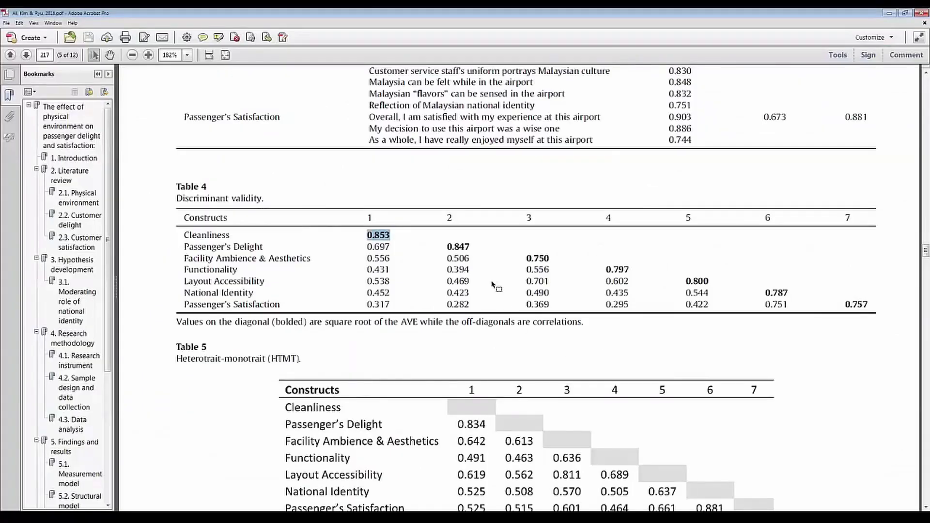
{"action": "scroll", "coordinate": [482, 276], "scroll_direction": "down", "scroll_amount": 3}
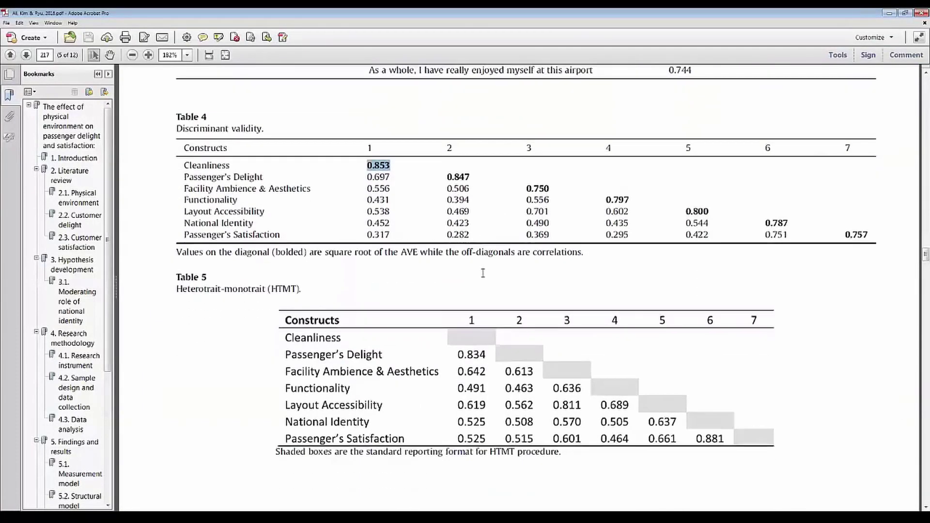
{"action": "scroll", "coordinate": [481, 272], "scroll_direction": "down", "scroll_amount": 15}
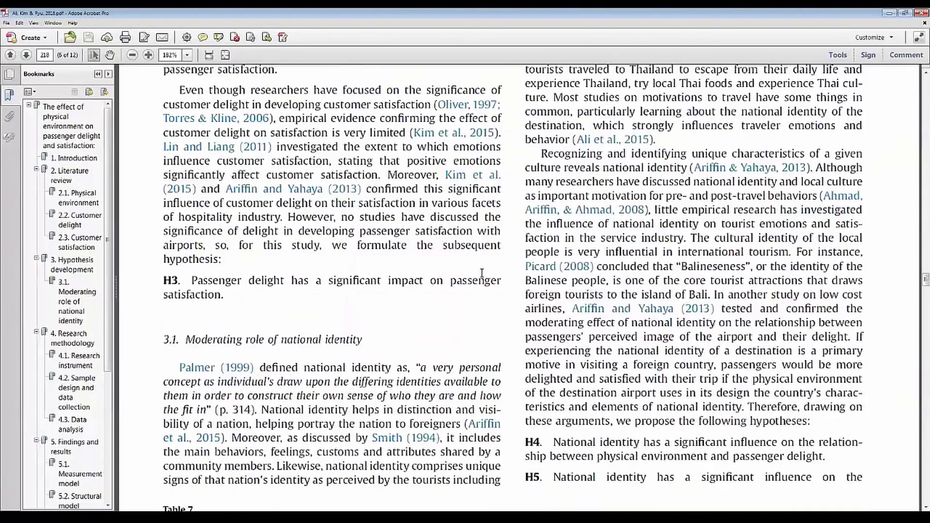
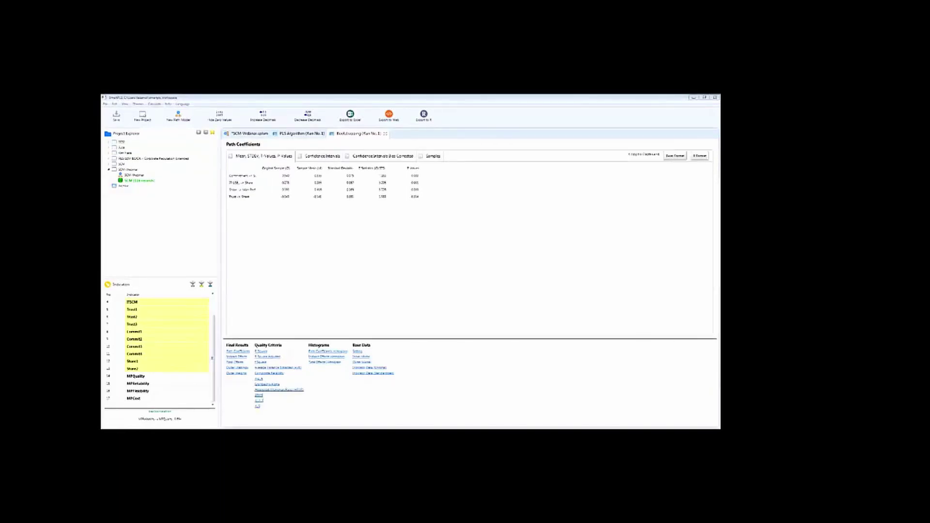
View the R Square results in the bootstrapping report and return to the first PLS Algorithm report.
{"action": "left_click", "coordinate": [261, 351]}
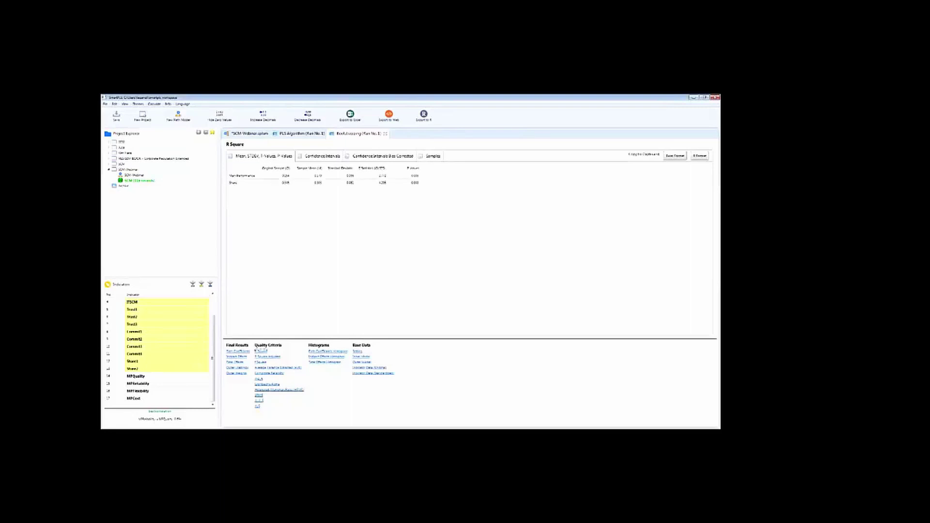
{"action": "left_click", "coordinate": [300, 133]}
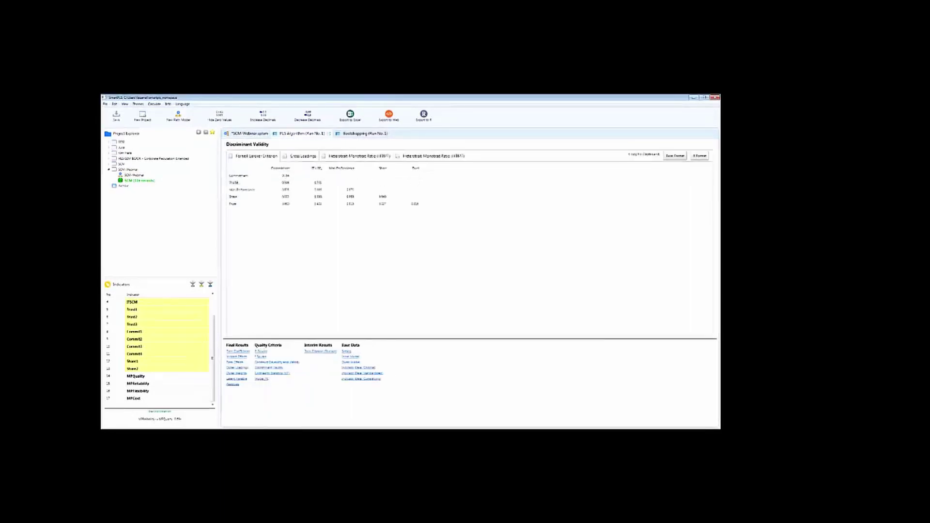
Return to the SCM-Webinar model and rerun the PLS Algorithm with the Path weighting scheme.
{"action": "left_click", "coordinate": [247, 134]}
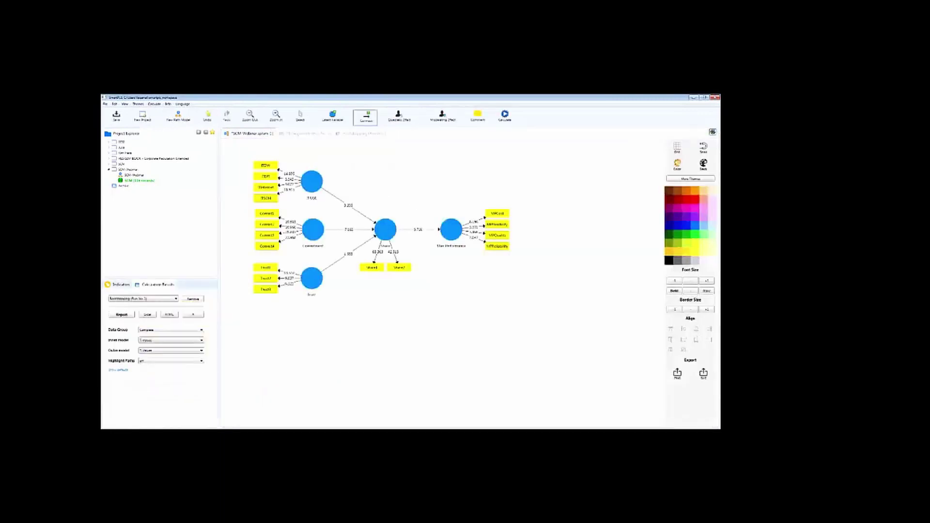
{"action": "left_click", "coordinate": [505, 116]}
{"action": "left_click", "coordinate": [518, 124]}
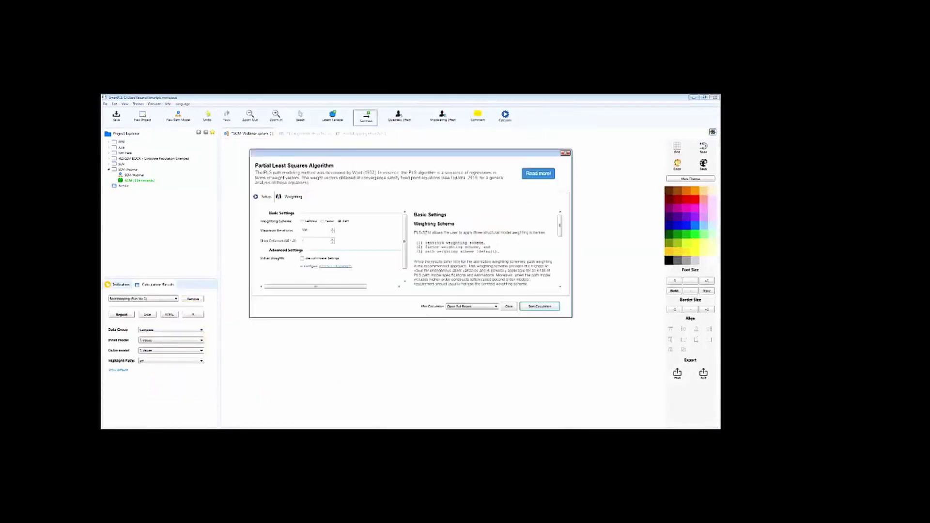
{"action": "key", "text": "Return"}
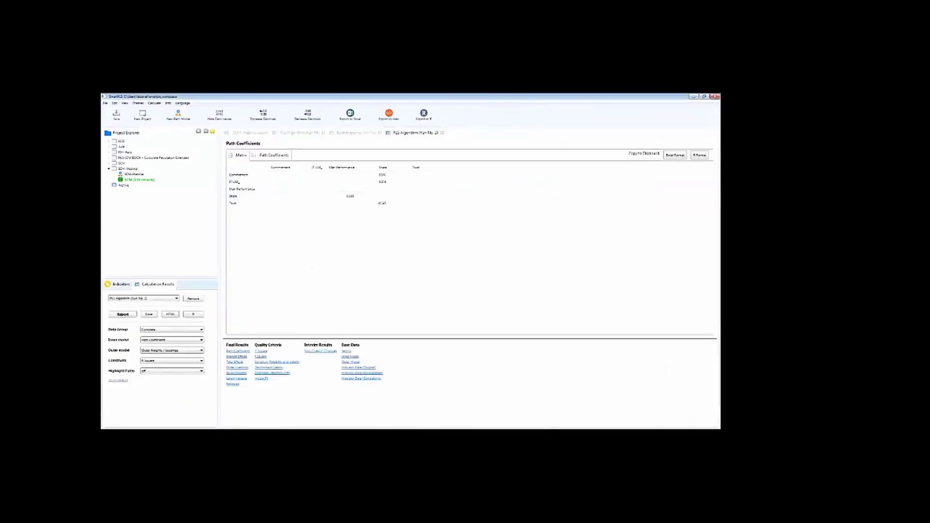
Dock the model diagram above the new PLS Algorithm report and inspect the R Square of Man Performance.
{"action": "left_click_drag", "start_coordinate": [247, 132], "coordinate": [435, 155]}
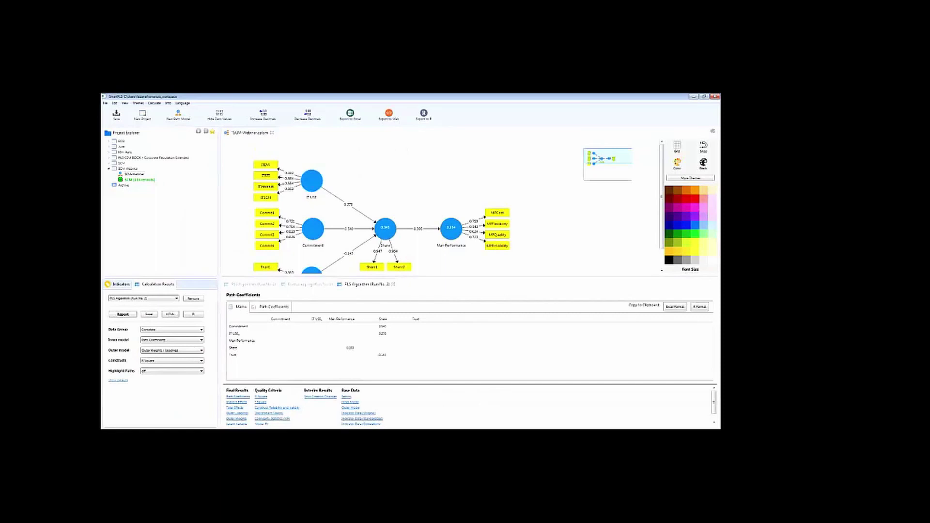
{"action": "mouse_move", "coordinate": [450, 235]}
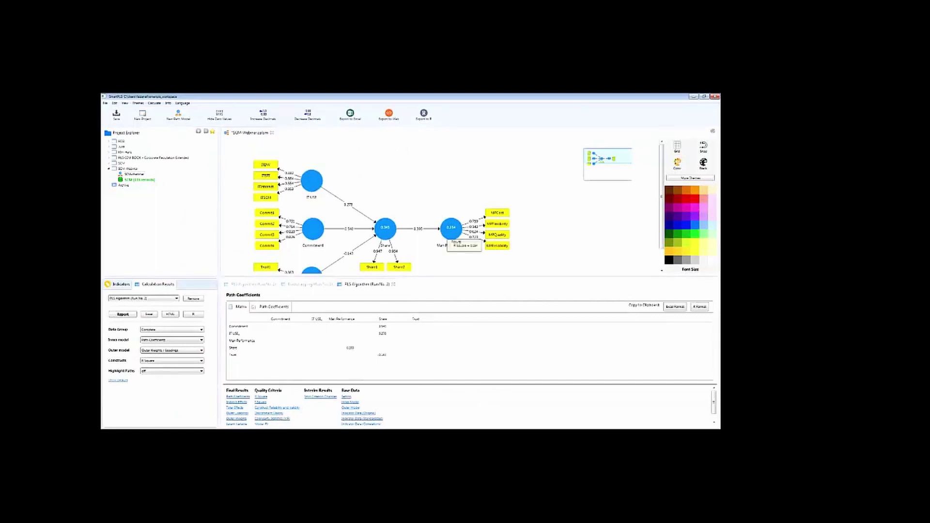